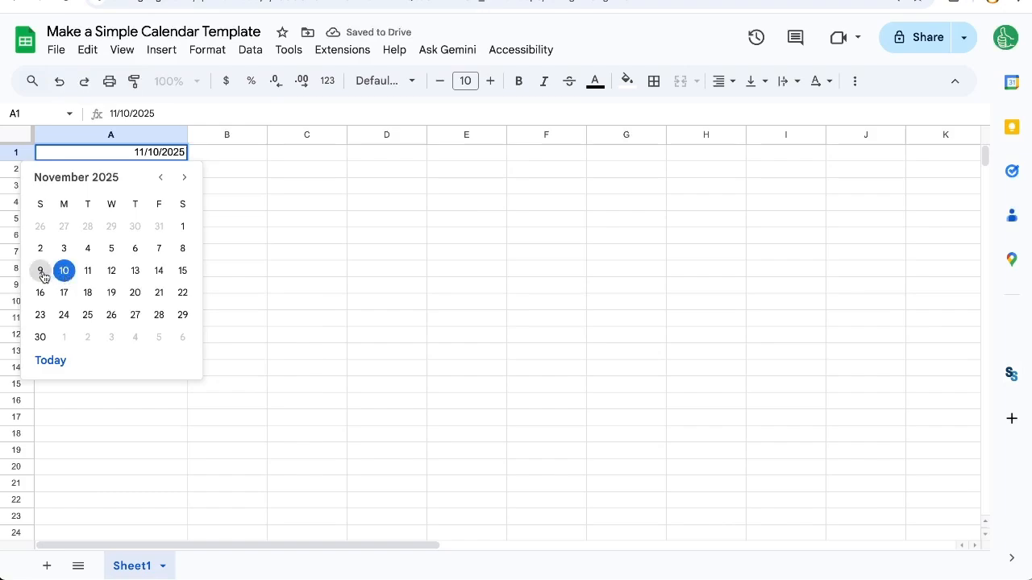
Set the start date in cell A1 to Sunday, 11/9/2025.
{"action": "left_click", "coordinate": [41, 272]}
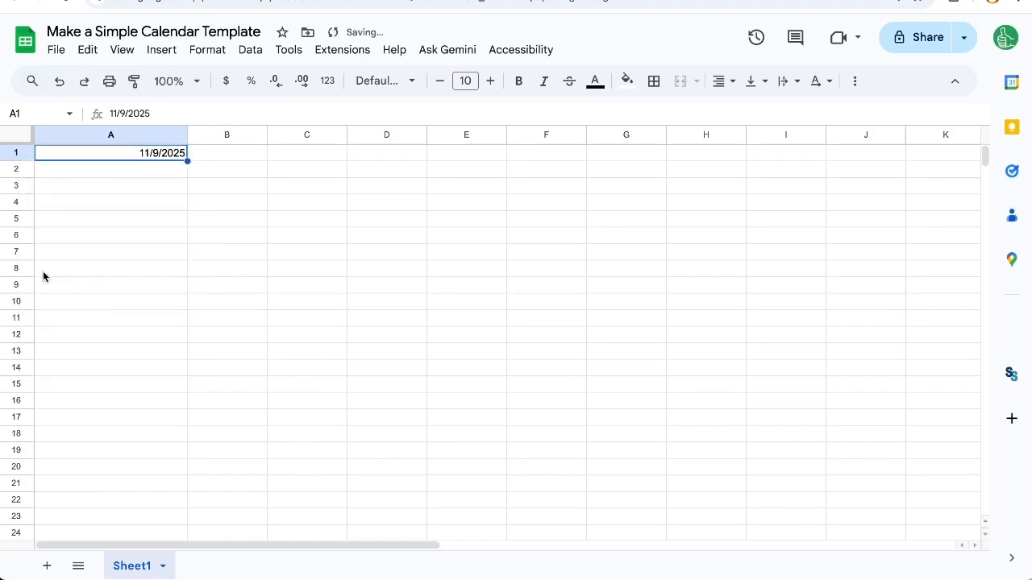
{"action": "left_click", "coordinate": [198, 160]}
{"action": "double_click", "coordinate": [159, 154]}
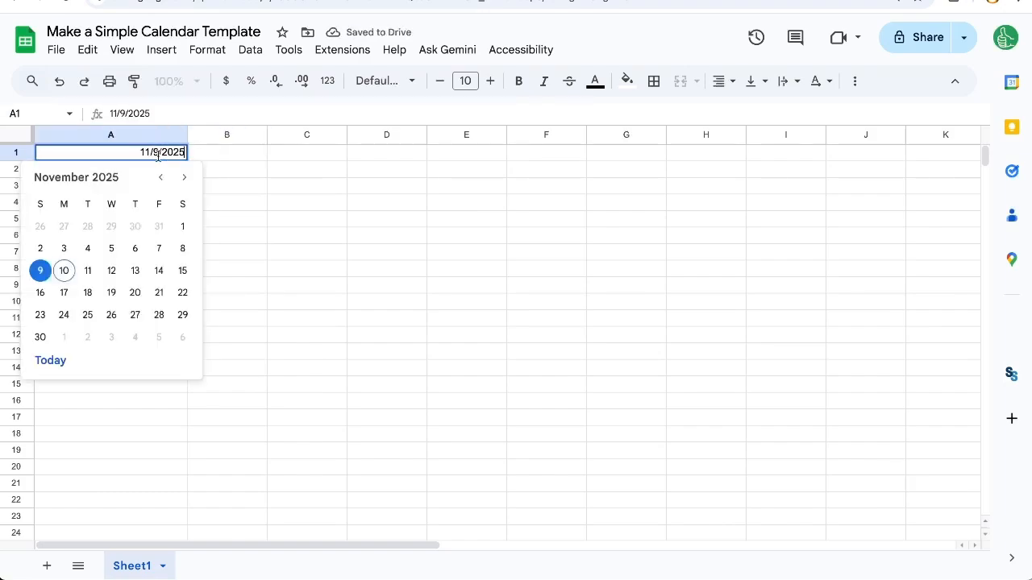
{"action": "key", "text": "Escape"}
{"action": "key", "text": "ctrl+c"}
Enter the formula =A1+1 in cell B1 to produce the following day's date.
{"action": "left_click", "coordinate": [209, 157]}
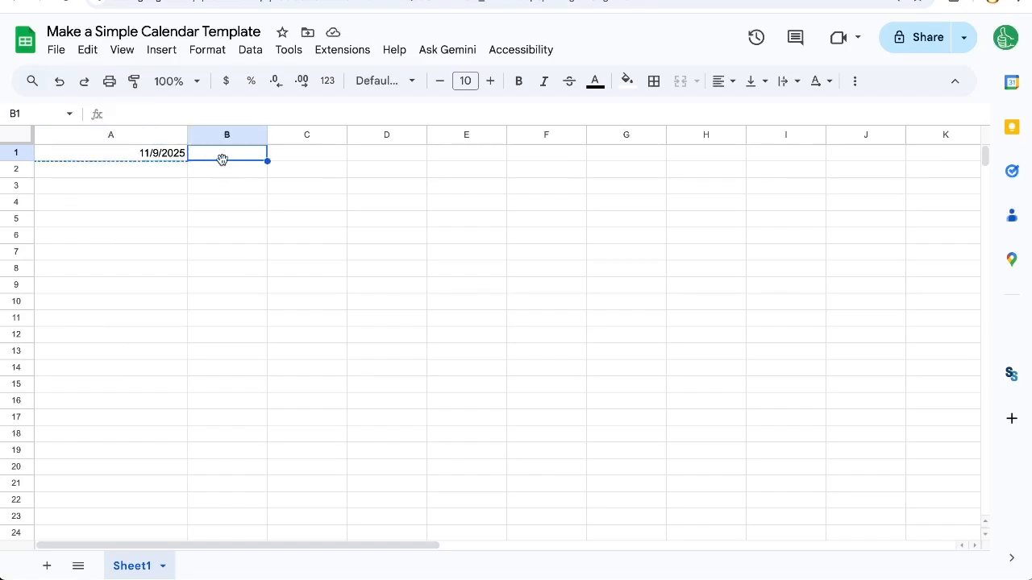
{"action": "type", "text": "="}
{"action": "left_click", "coordinate": [161, 155]}
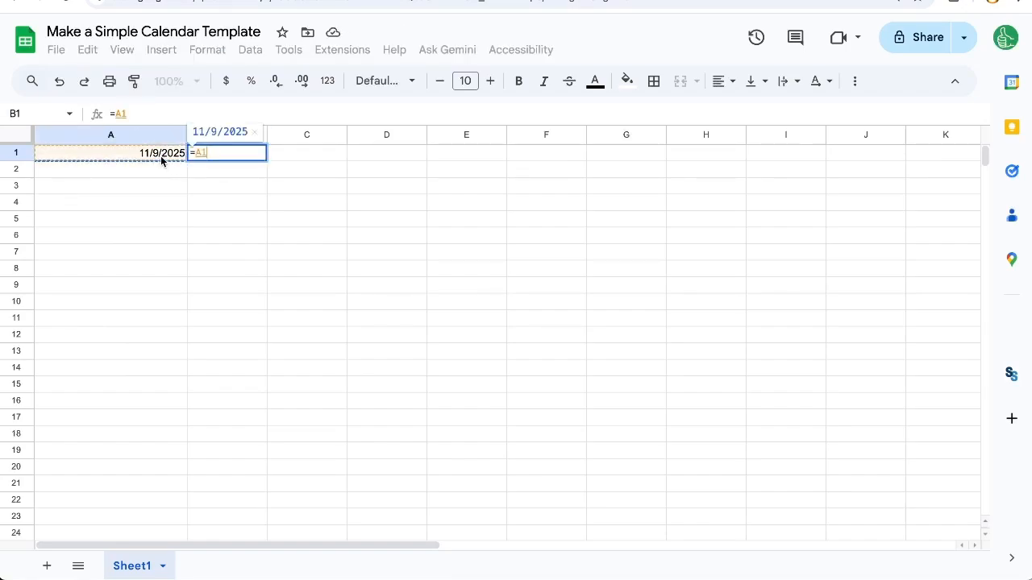
{"action": "type", "text": "+1"}
{"action": "key", "text": "ctrl+Return"}
Copy the next-day formula from B1 into C1 through G1 to complete the week of dates.
{"action": "key", "text": "ctrl+c"}
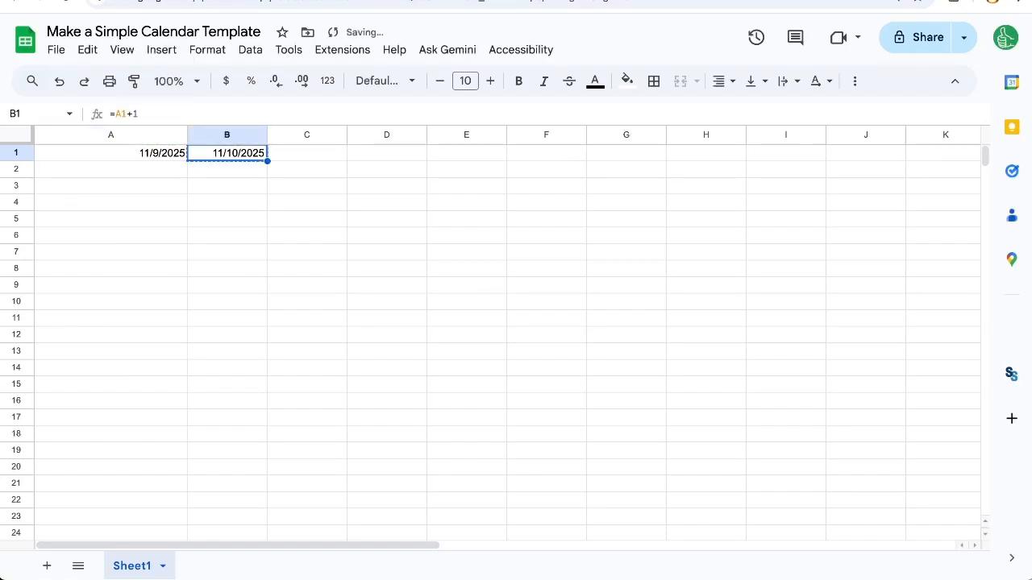
{"action": "key", "text": "Right"}
{"action": "key", "text": "ctrl+v"}
{"action": "key", "text": "Right"}
{"action": "key", "text": "ctrl+v"}
{"action": "key", "text": "Right"}
{"action": "key", "text": "ctrl+v"}
{"action": "key", "text": "Right"}
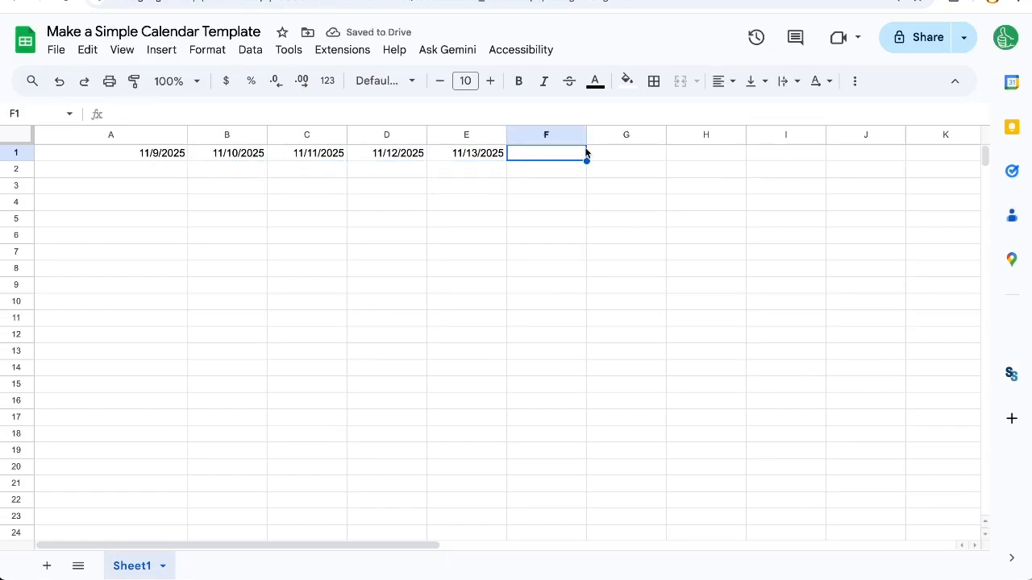
{"action": "key", "text": "ctrl+v"}
{"action": "key", "text": "Right"}
{"action": "key", "text": "ctrl+v"}
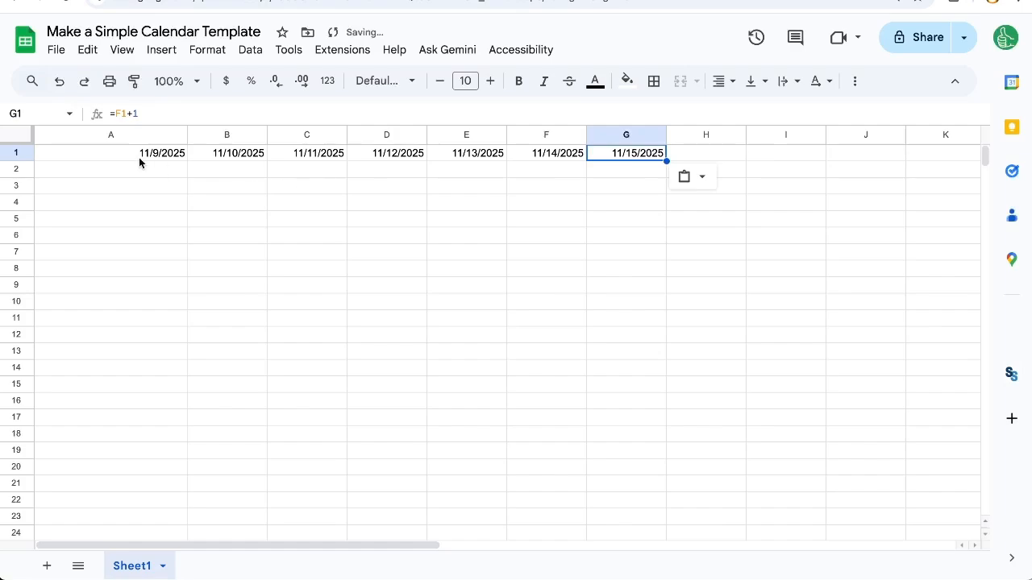
Delete the unused columns H through Z.
{"action": "left_click", "coordinate": [694, 133]}
{"action": "key", "text": "ctrl+shift+Right"}
{"action": "right_click", "coordinate": [693, 132]}
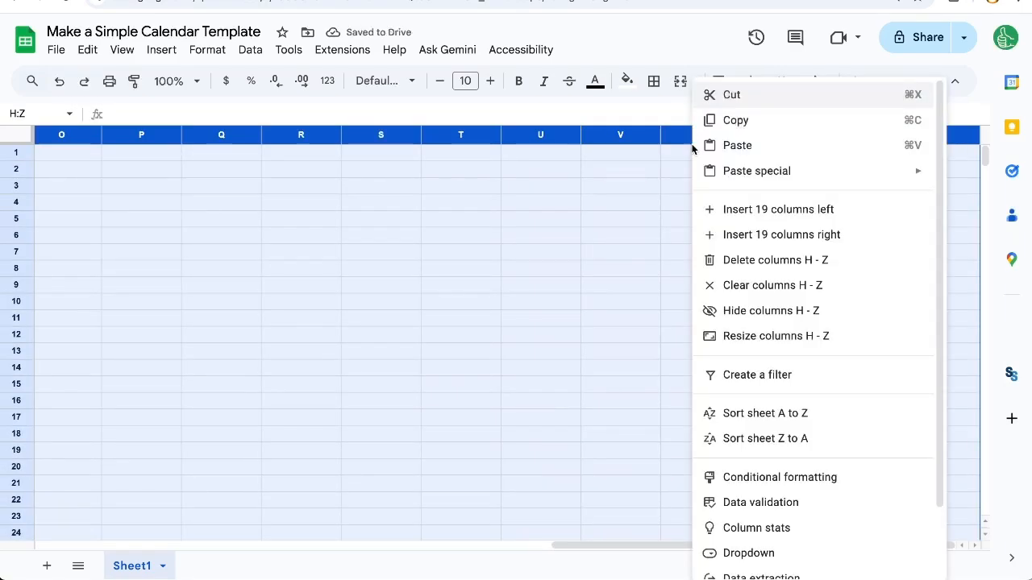
{"action": "left_click", "coordinate": [748, 260]}
Center-align the dates in A1:G1 horizontally.
{"action": "key", "text": "ctrl+a"}
{"action": "left_click", "coordinate": [720, 80]}
{"action": "left_click", "coordinate": [749, 108]}
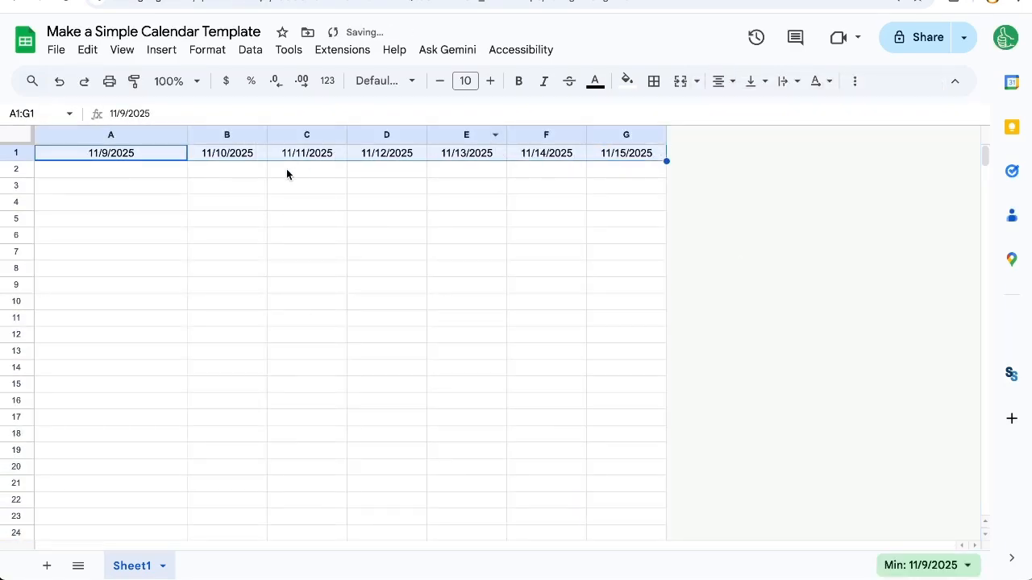
Enter the formula =A1 in cell A2 so it repeats the date above it.
{"action": "left_click", "coordinate": [71, 174]}
{"action": "type", "text": "="}
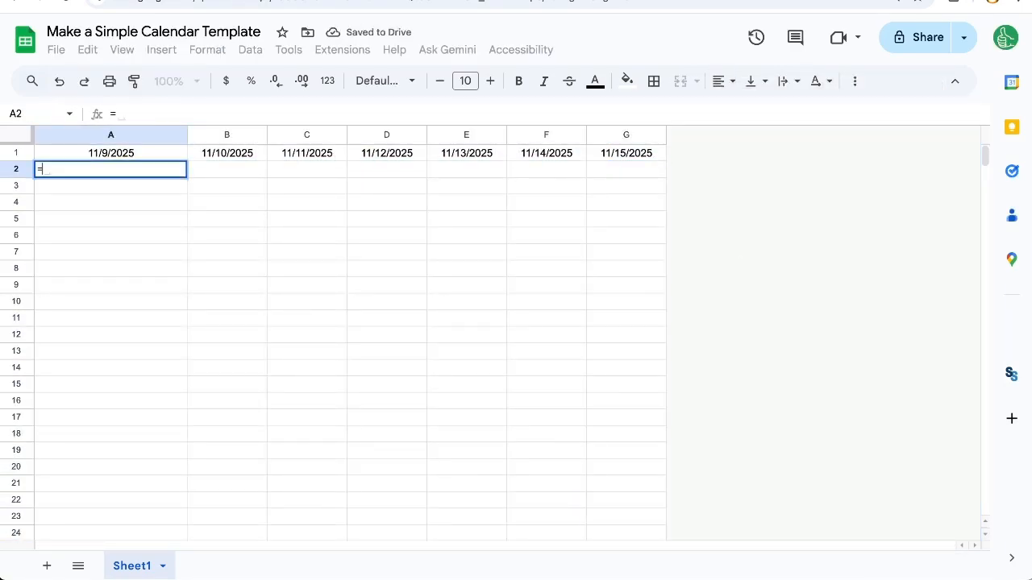
{"action": "left_click", "coordinate": [123, 153]}
{"action": "key", "text": "Return"}
Copy the formula from A2 across B2 through G2 so each cell references the date above it.
{"action": "key", "text": "Up"}
{"action": "key", "text": "ctrl+c"}
{"action": "key", "text": "Right"}
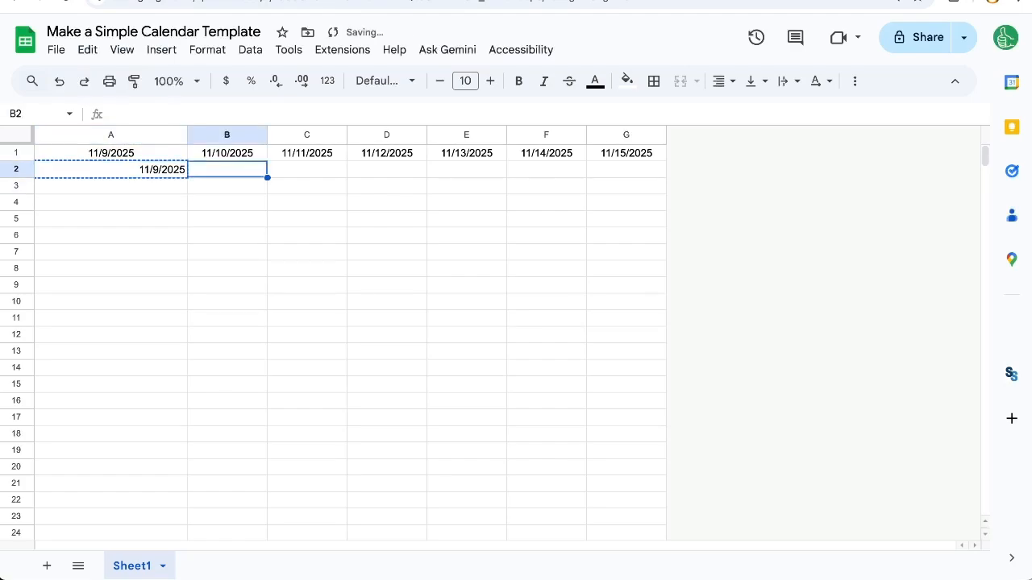
{"action": "key", "text": "ctrl+v"}
{"action": "key", "text": "Right"}
{"action": "key", "text": "Right"}
{"action": "key", "text": "ctrl+v"}
{"action": "key", "text": "Right"}
{"action": "key", "text": "ctrl+v"}
{"action": "key", "text": "Right"}
{"action": "key", "text": "ctrl+v"}
{"action": "key", "text": "Left"}
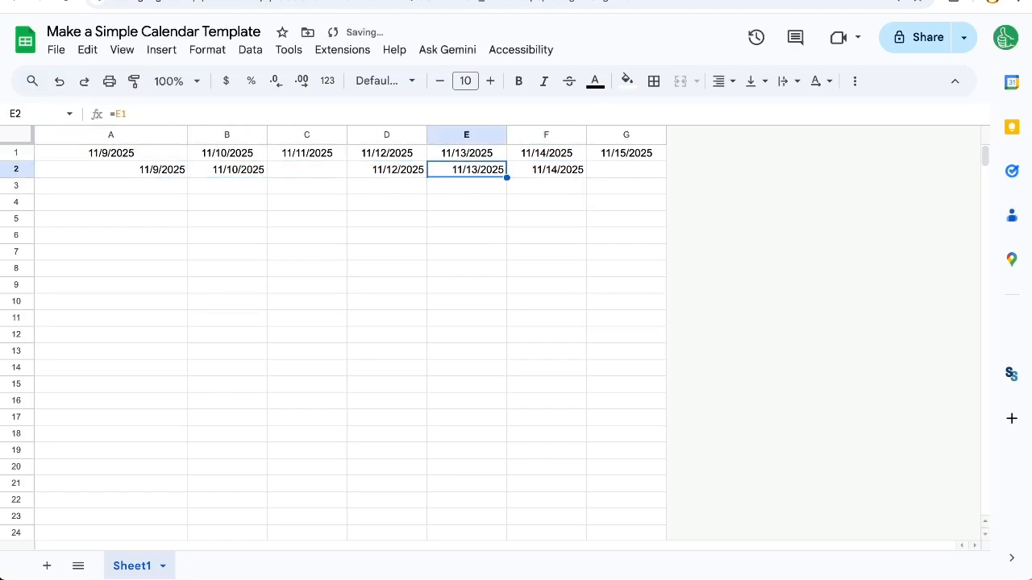
{"action": "key", "text": "Right"}
{"action": "key", "text": "Right"}
{"action": "key", "text": "ctrl+v"}
{"action": "key", "text": "Left"}
{"action": "key", "text": "Left"}
{"action": "key", "text": "Left"}
{"action": "key", "text": "Left"}
{"action": "key", "text": "ctrl+v"}
Apply a custom date format to A2:G2 that shows only the day as full name (Tuesday).
{"action": "key", "text": "ctrl+Left"}
{"action": "key", "text": "ctrl+shift+Right"}
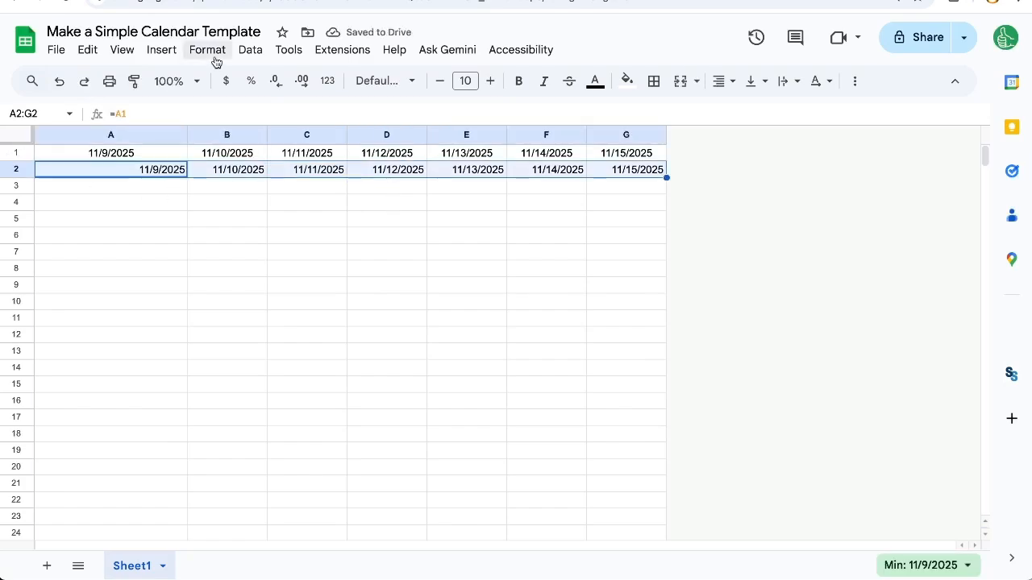
{"action": "left_click", "coordinate": [208, 49]}
{"action": "mouse_move", "coordinate": [334, 154]}
{"action": "scroll", "coordinate": [516, 387], "scroll_direction": "down", "scroll_amount": 2}
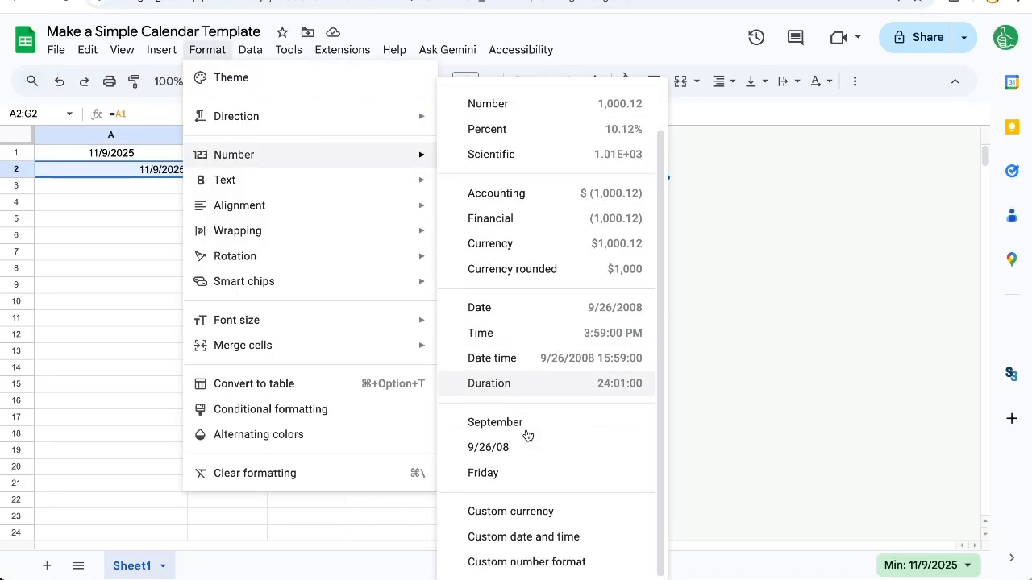
{"action": "left_click", "coordinate": [534, 542]}
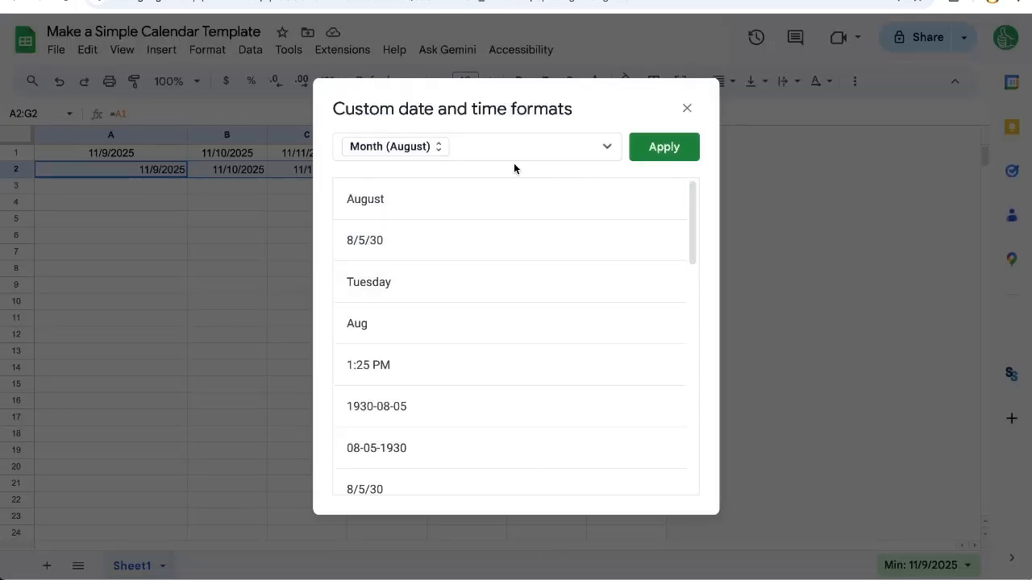
{"action": "left_click", "coordinate": [439, 153]}
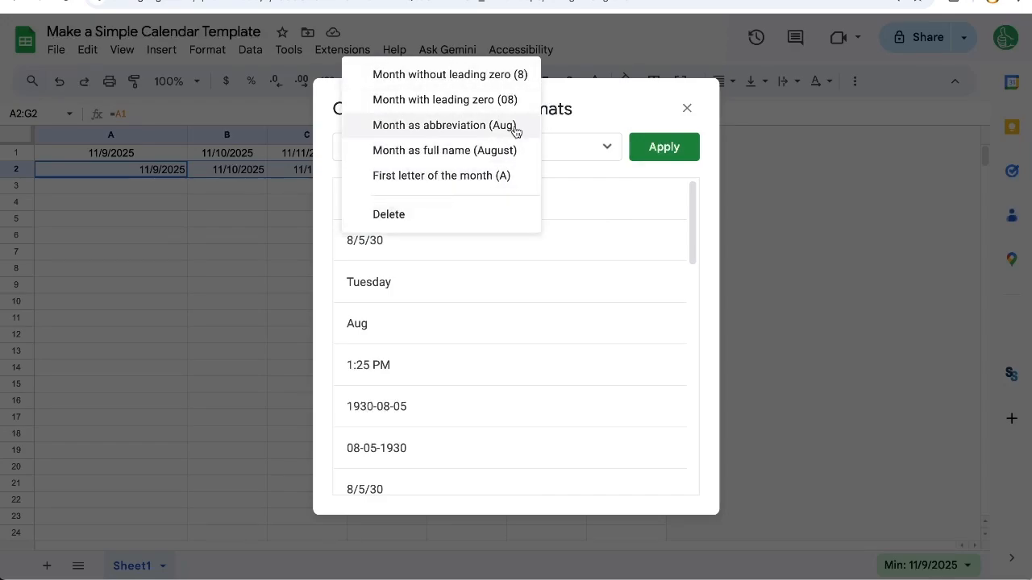
{"action": "left_click", "coordinate": [564, 152]}
{"action": "left_click", "coordinate": [411, 282]}
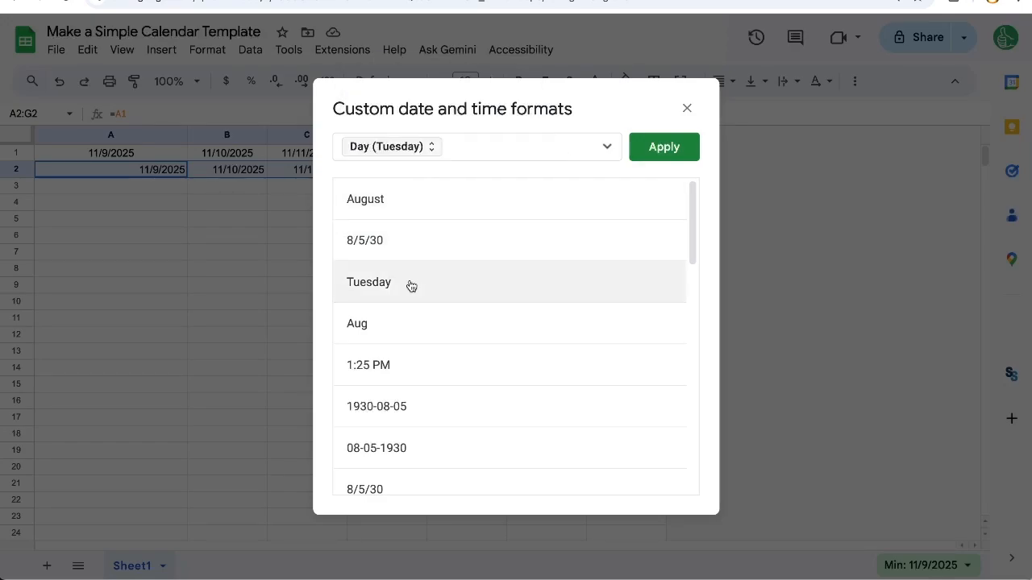
{"action": "left_click", "coordinate": [426, 147]}
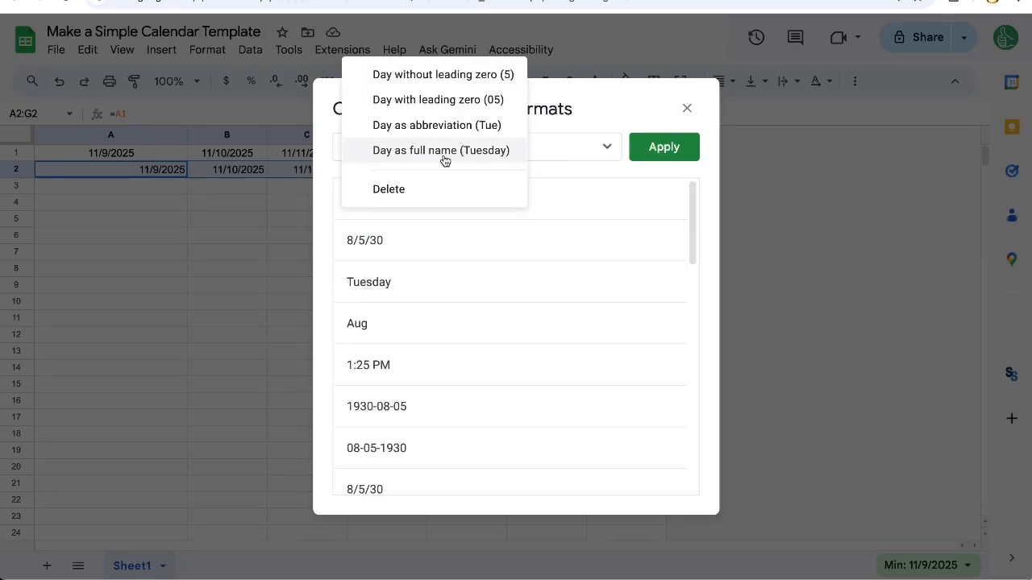
{"action": "left_click", "coordinate": [441, 150]}
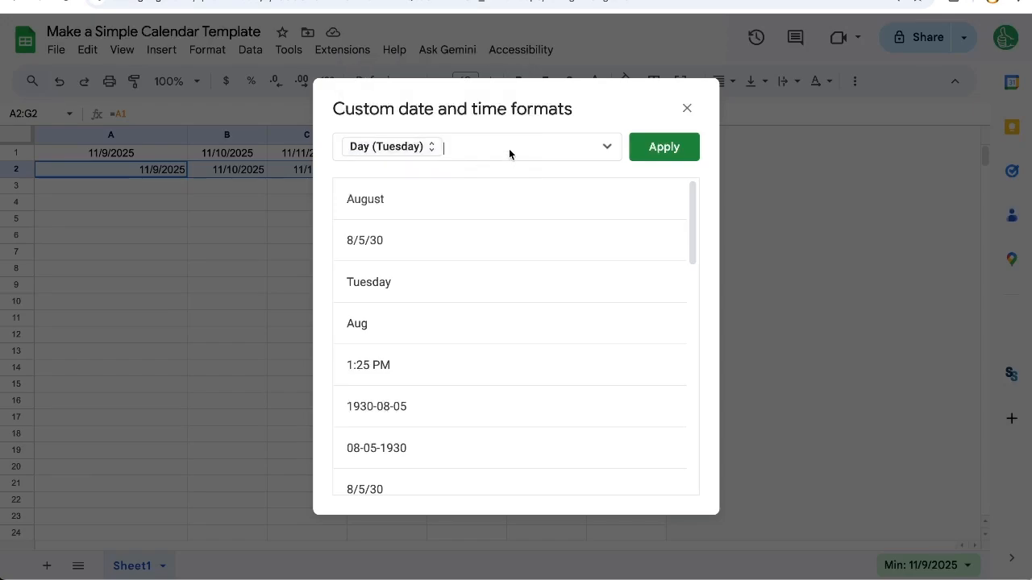
{"action": "left_click", "coordinate": [665, 147]}
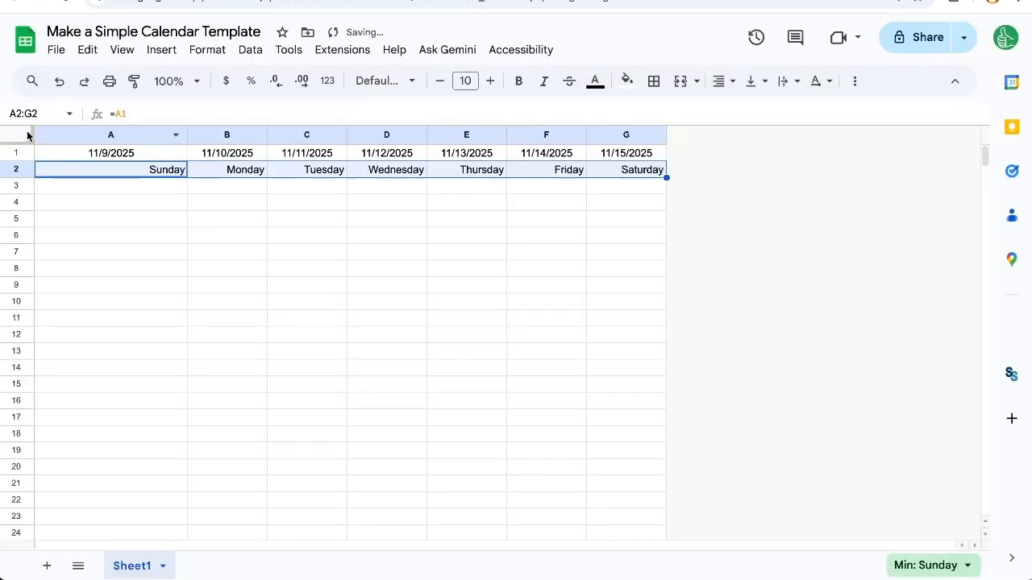
Center-align the whole sheet's contents and make row 3 several times taller as the calendar's entry row.
{"action": "left_click", "coordinate": [19, 135]}
{"action": "left_click", "coordinate": [18, 186]}
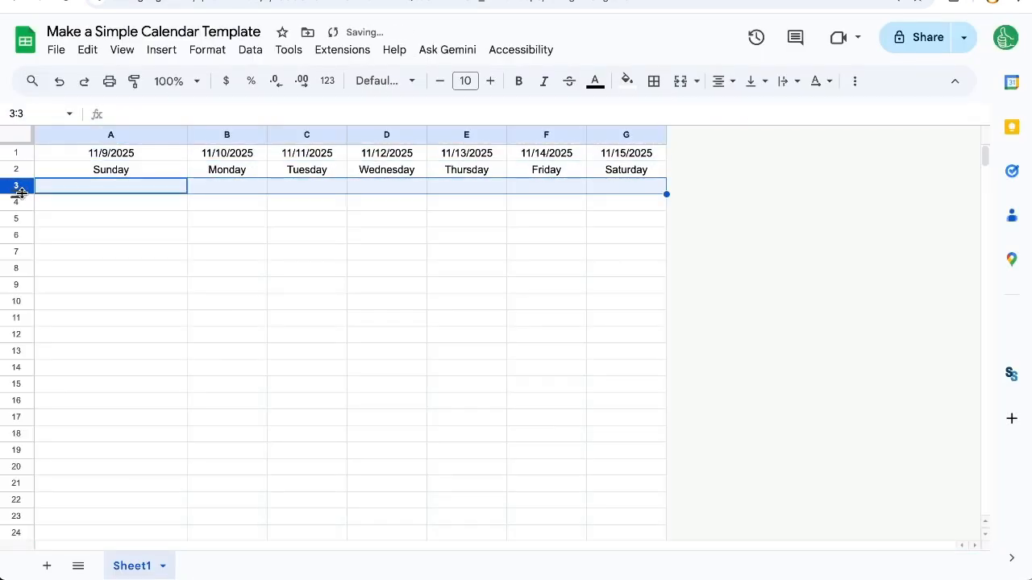
{"action": "left_click_drag", "start_coordinate": [19, 193], "coordinate": [18, 260]}
Apply thicker dark gray borders to all sides of the cells in A3:G3.
{"action": "left_click", "coordinate": [82, 212]}
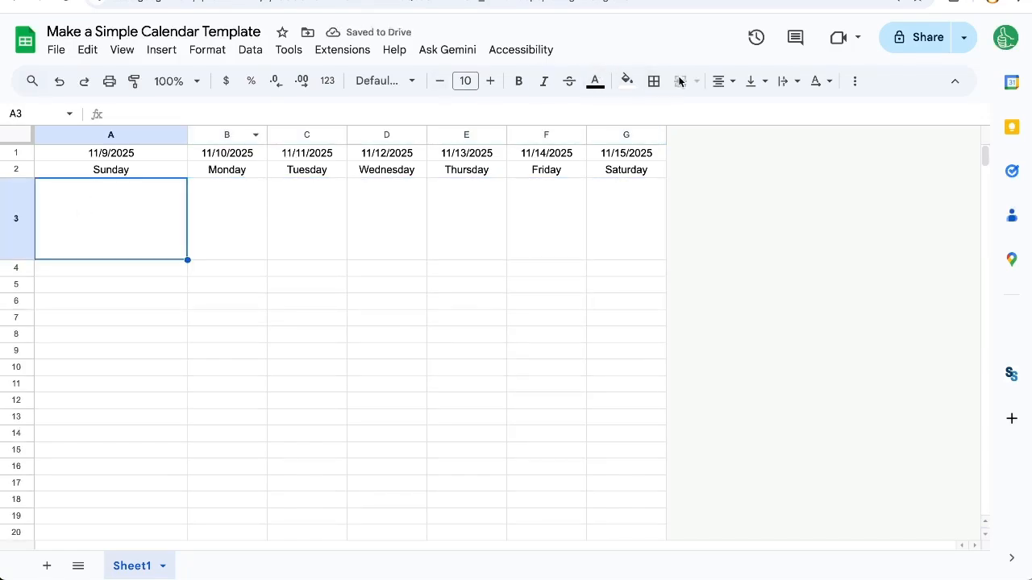
{"action": "left_click", "coordinate": [652, 82]}
{"action": "left_click", "coordinate": [769, 117]}
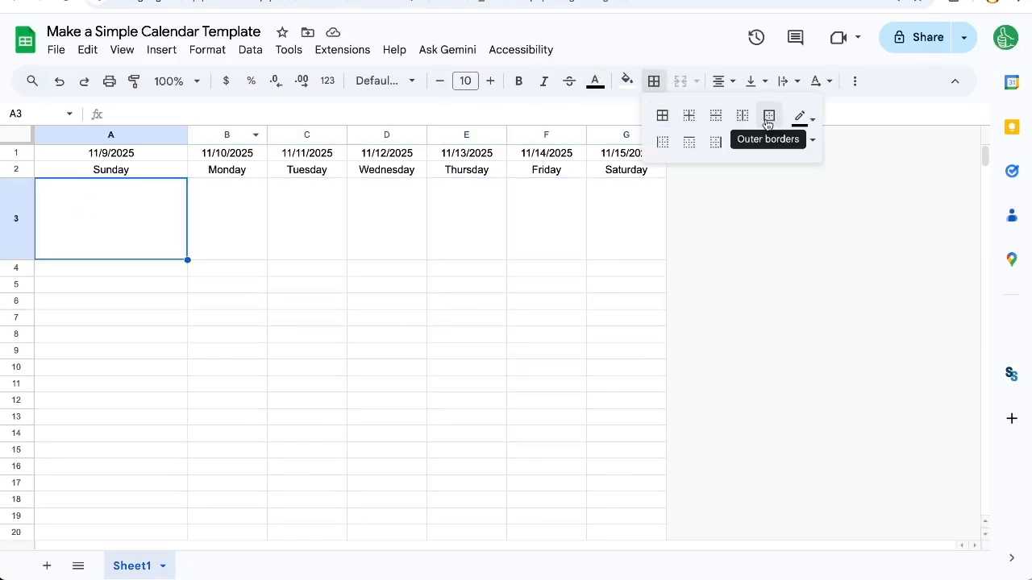
{"action": "left_click_drag", "start_coordinate": [122, 213], "coordinate": [652, 233]}
{"action": "left_click", "coordinate": [654, 82]}
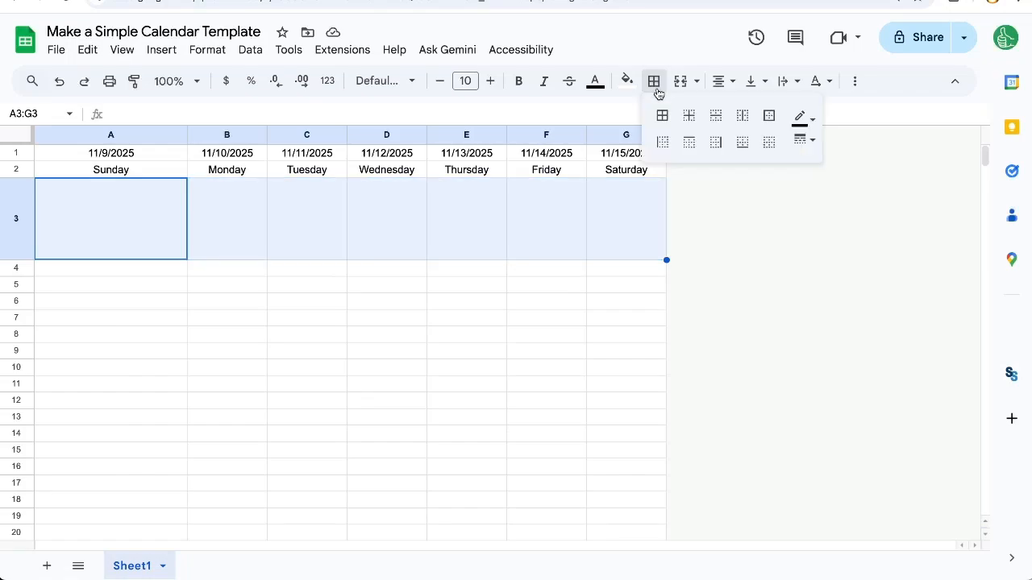
{"action": "left_click", "coordinate": [800, 141]}
{"action": "left_click", "coordinate": [846, 189]}
{"action": "left_click", "coordinate": [801, 118]}
{"action": "left_click", "coordinate": [840, 174]}
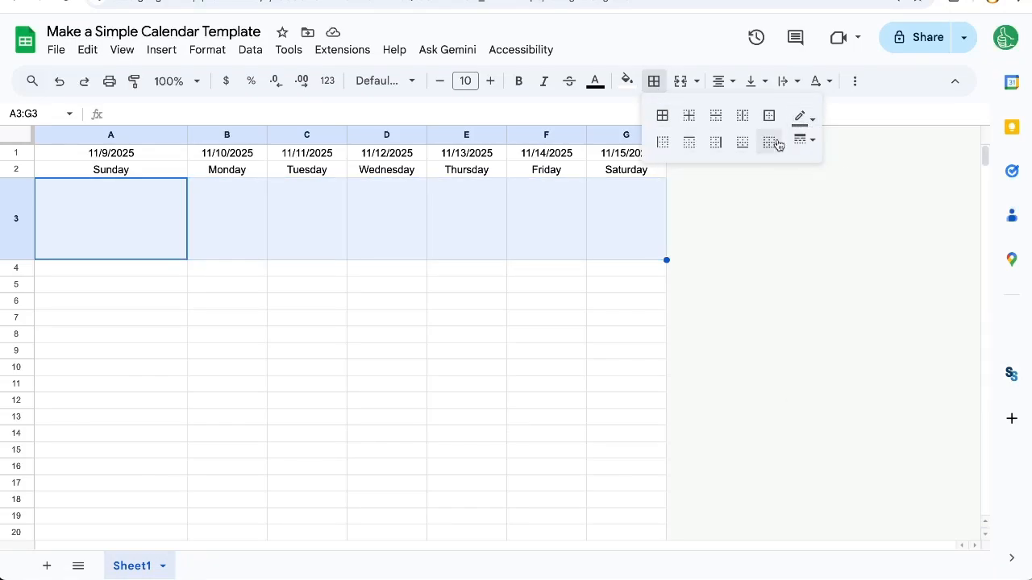
{"action": "left_click", "coordinate": [662, 115]}
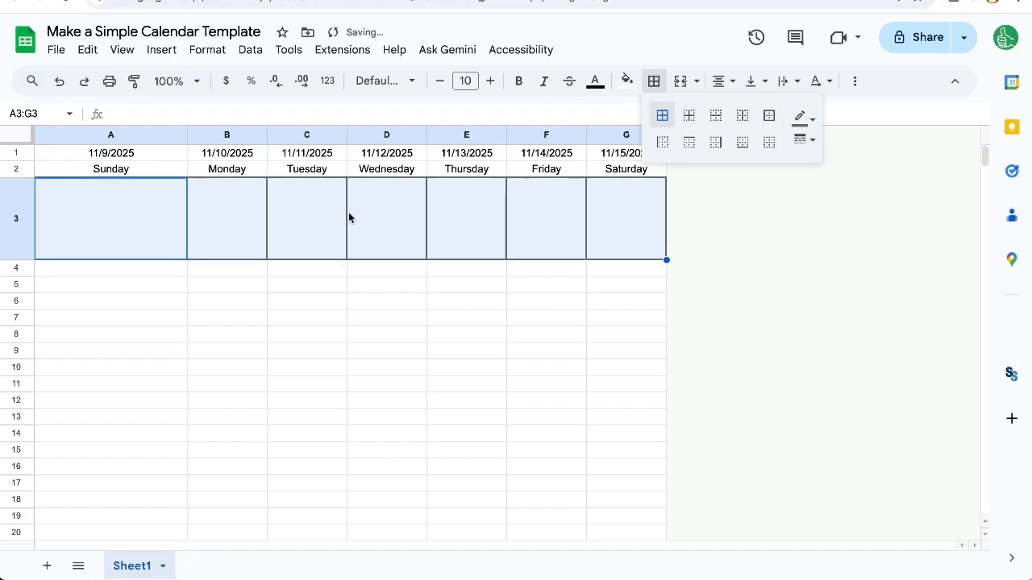
Resize columns A through G to a uniform width of 200 pixels.
{"action": "left_click_drag", "start_coordinate": [110, 134], "coordinate": [610, 130]}
{"action": "right_click", "coordinate": [610, 131]}
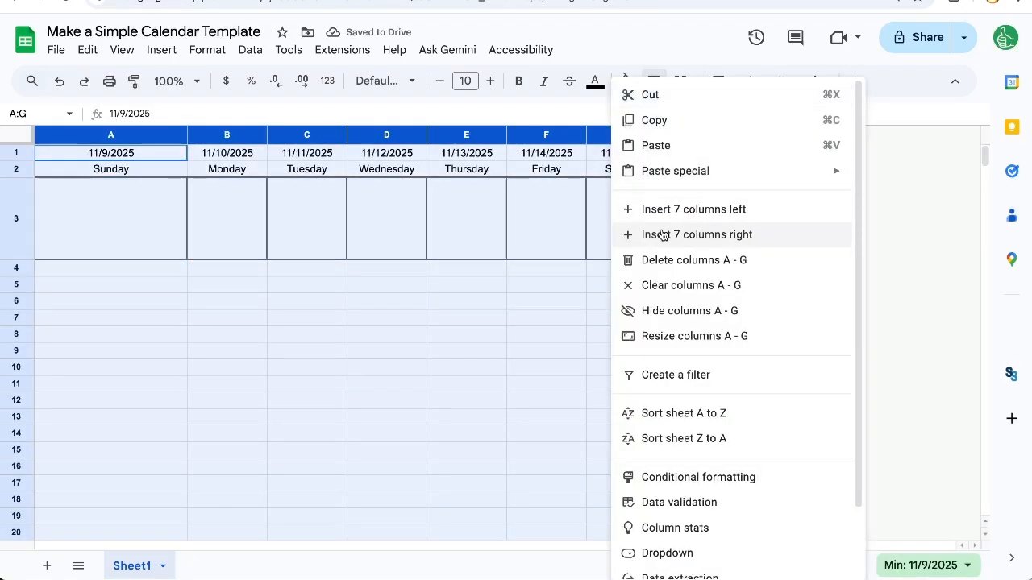
{"action": "left_click", "coordinate": [673, 344]}
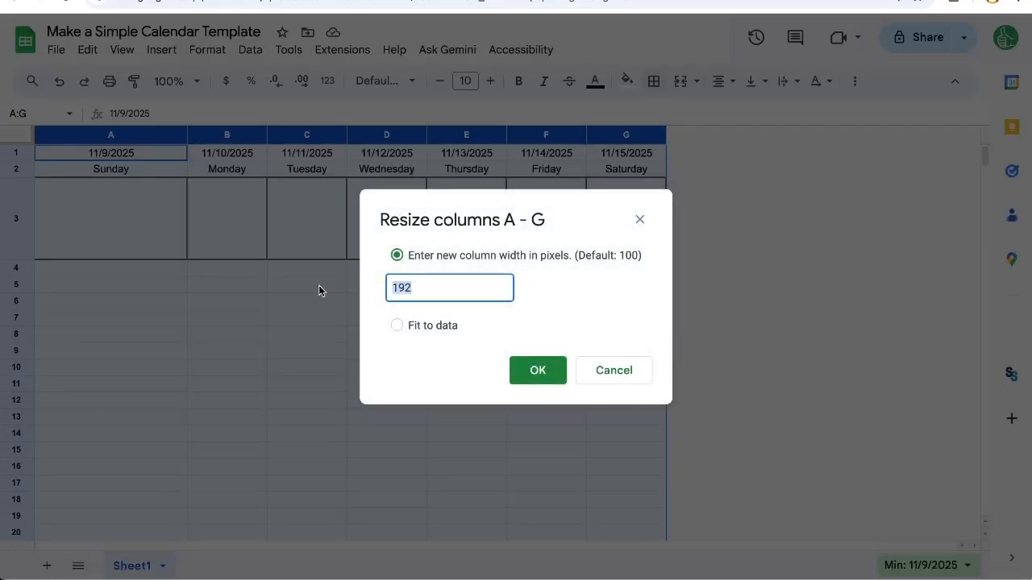
{"action": "type", "text": "200"}
{"action": "key", "text": "Return"}
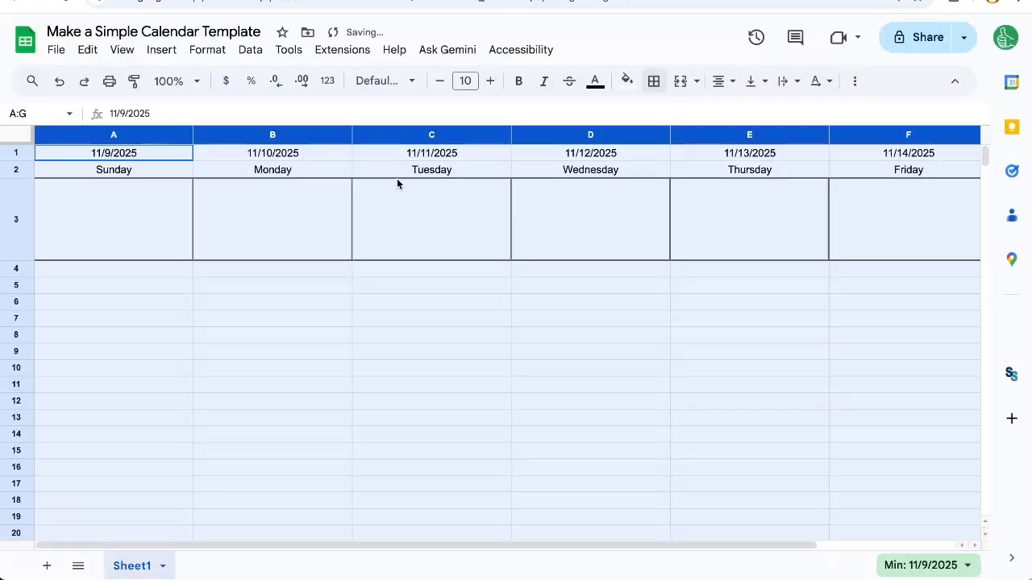
Resize columns A through G to a narrower equal width so all seven days fit in view.
{"action": "right_click", "coordinate": [383, 137]}
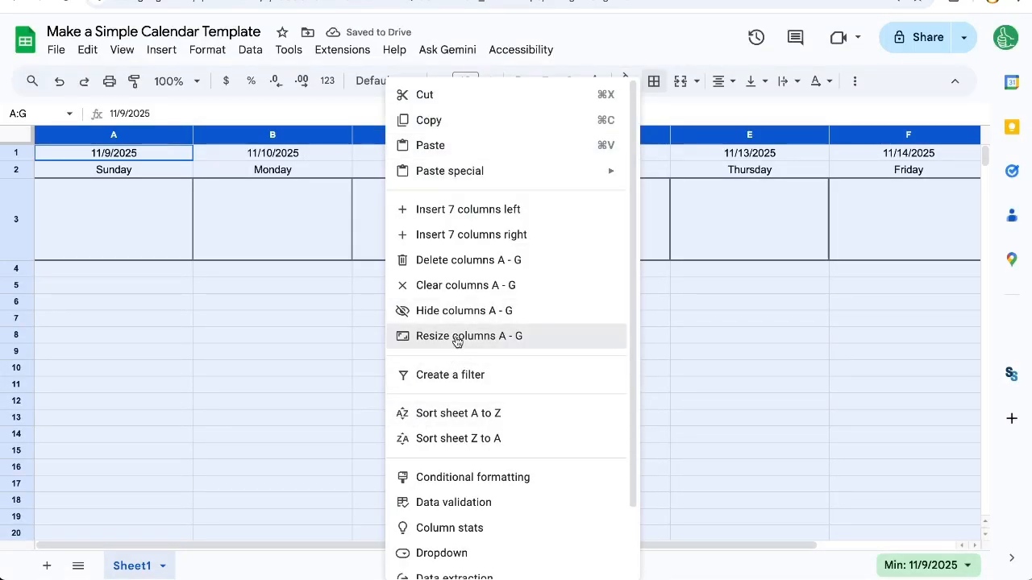
{"action": "left_click", "coordinate": [456, 336]}
{"action": "type", "text": "1"}
{"action": "key", "text": "Return"}
{"action": "left_click", "coordinate": [177, 223]}
{"action": "left_click", "coordinate": [127, 224]}
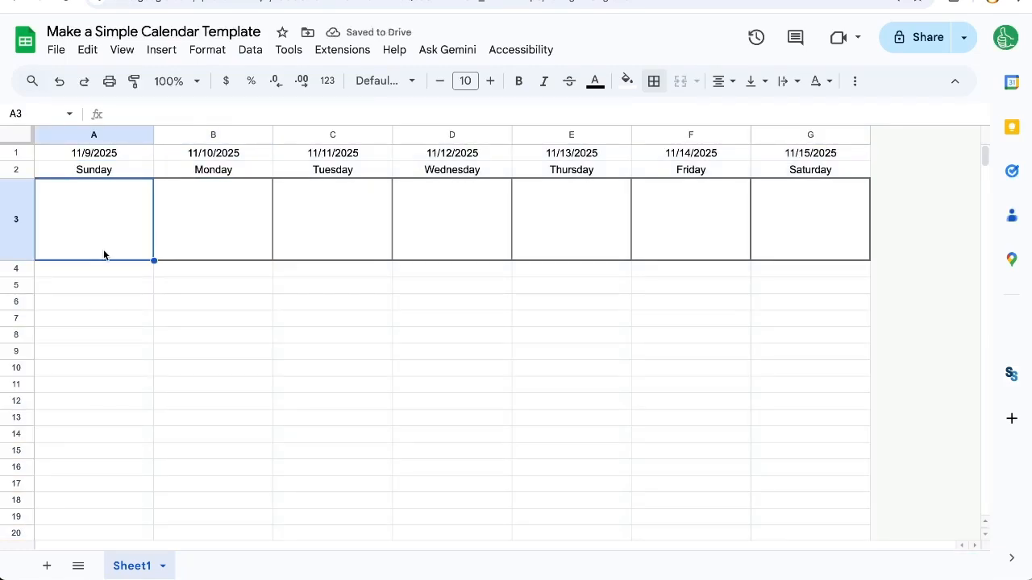
Enter the formula =A1+7 in cell A4 to start the second week.
{"action": "left_click_drag", "start_coordinate": [83, 275], "coordinate": [825, 344]}
{"action": "left_click", "coordinate": [86, 271]}
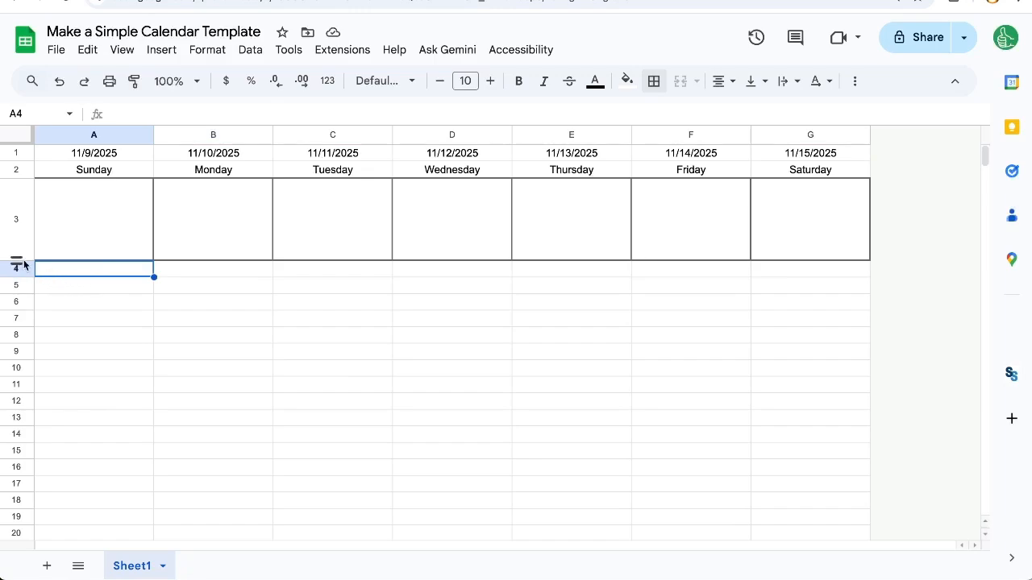
{"action": "type", "text": "="}
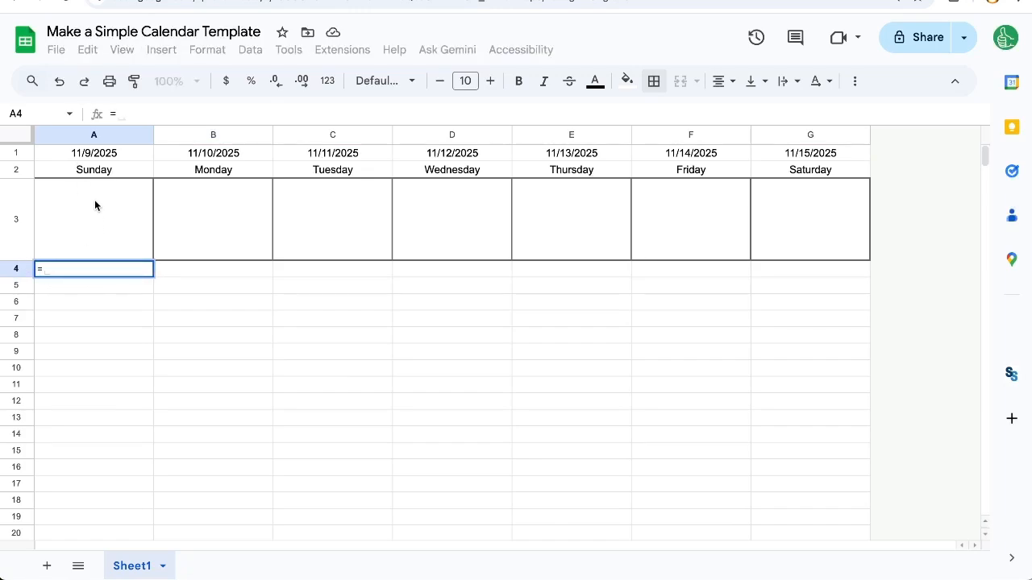
{"action": "left_click", "coordinate": [91, 156]}
{"action": "type", "text": "+7"}
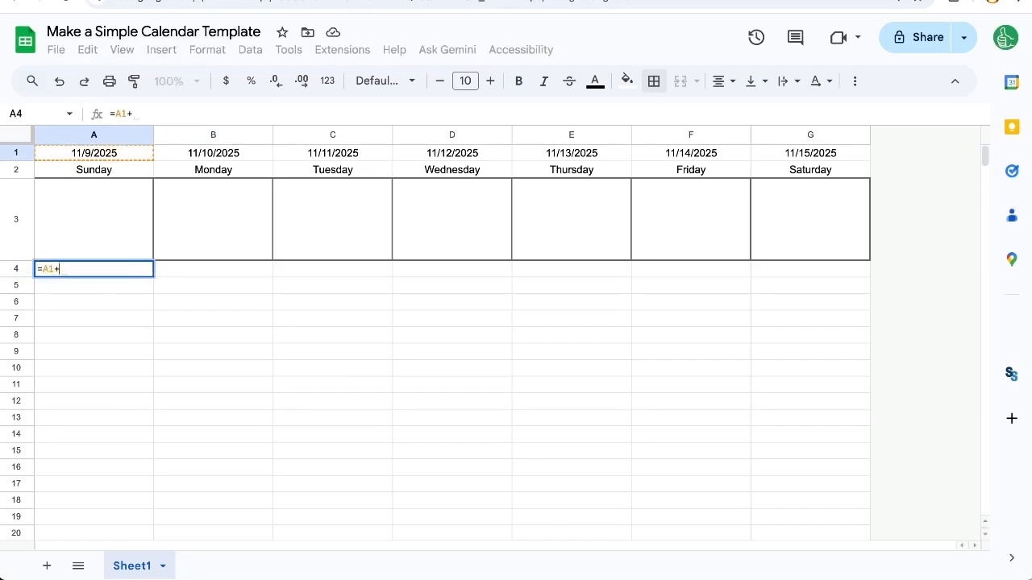
{"action": "key", "text": "Return"}
Copy the weekday formulas in A2:G2 into row 5, starting at A5.
{"action": "left_click", "coordinate": [189, 156]}
{"action": "left_click_drag", "start_coordinate": [135, 170], "coordinate": [802, 171]}
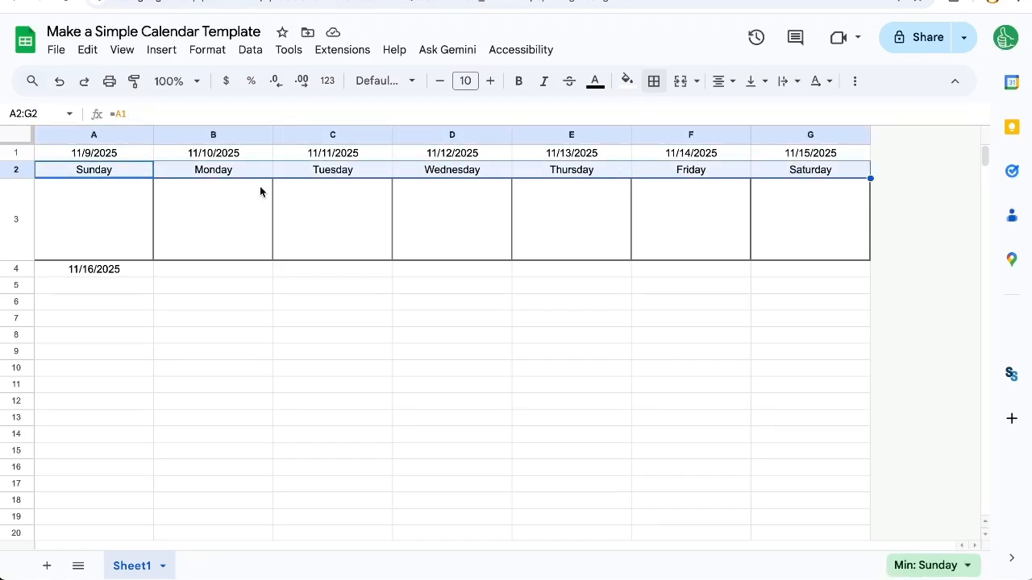
{"action": "left_click", "coordinate": [97, 154]}
{"action": "left_click_drag", "start_coordinate": [103, 171], "coordinate": [798, 172]}
{"action": "key", "text": "ctrl+c"}
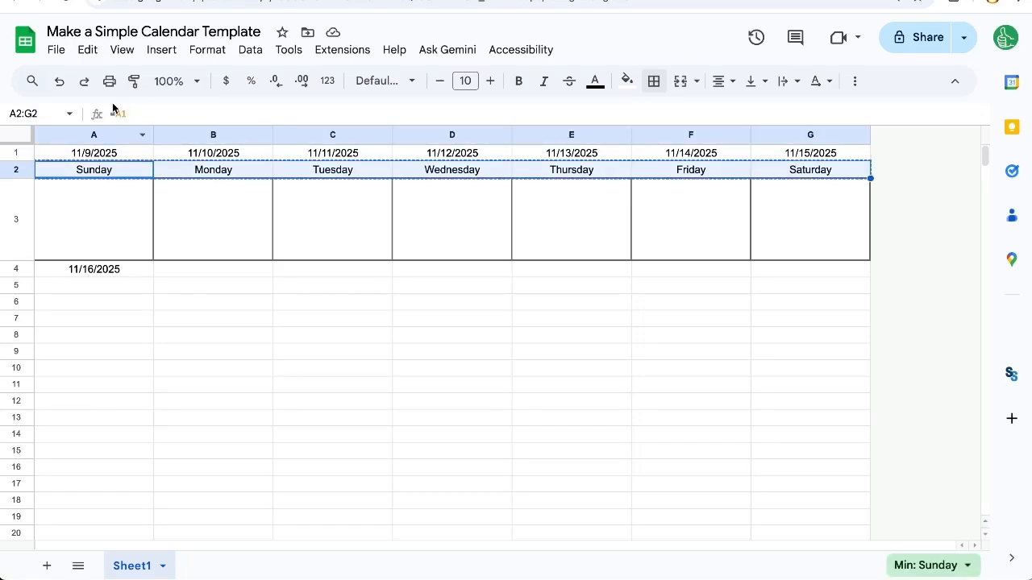
{"action": "left_click_drag", "start_coordinate": [115, 113], "coordinate": [127, 123]}
{"action": "key", "text": "Escape"}
{"action": "left_click", "coordinate": [113, 286]}
{"action": "key", "text": "ctrl+v"}
Copy the date formulas in B1:G1 into row 4, starting at B4.
{"action": "left_click_drag", "start_coordinate": [198, 154], "coordinate": [765, 154]}
{"action": "key", "text": "ctrl+c"}
{"action": "left_click", "coordinate": [203, 270]}
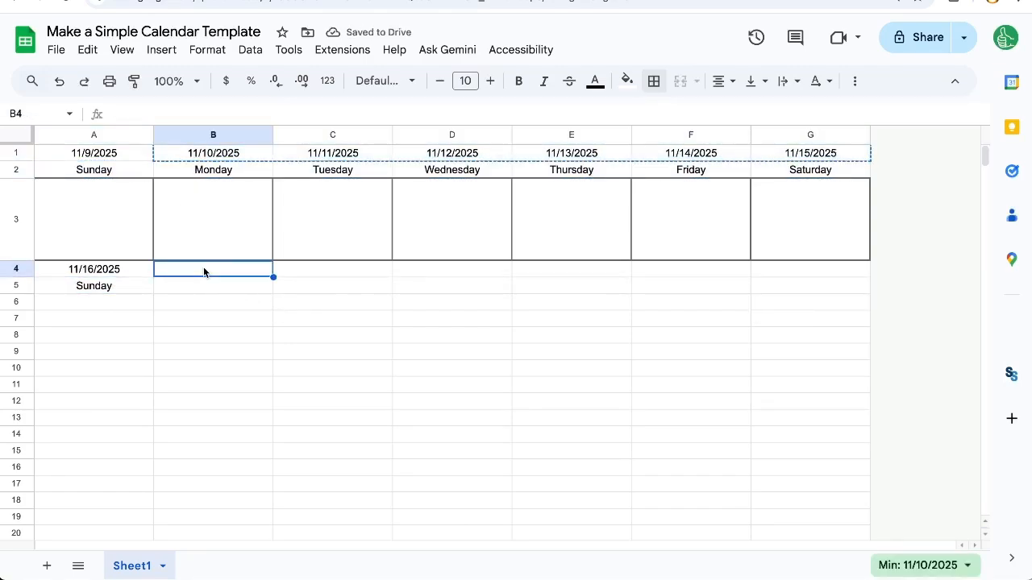
{"action": "key", "text": "ctrl+v"}
{"action": "left_click", "coordinate": [105, 274]}
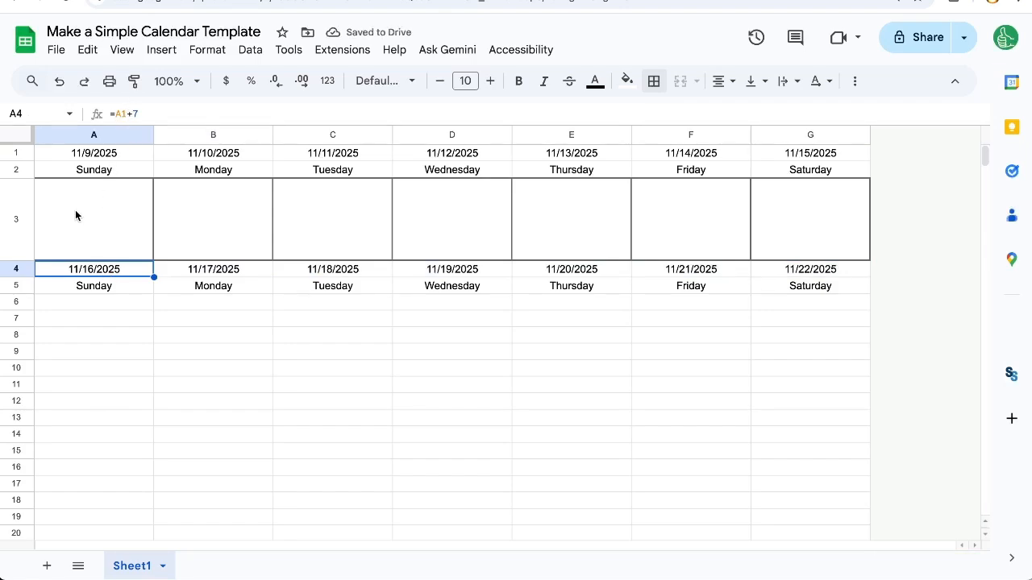
Copy the bordered boxes in A3:G3 to row 6, starting at A6.
{"action": "left_click_drag", "start_coordinate": [83, 229], "coordinate": [866, 218]}
{"action": "key", "text": "ctrl+c"}
{"action": "left_click", "coordinate": [92, 302]}
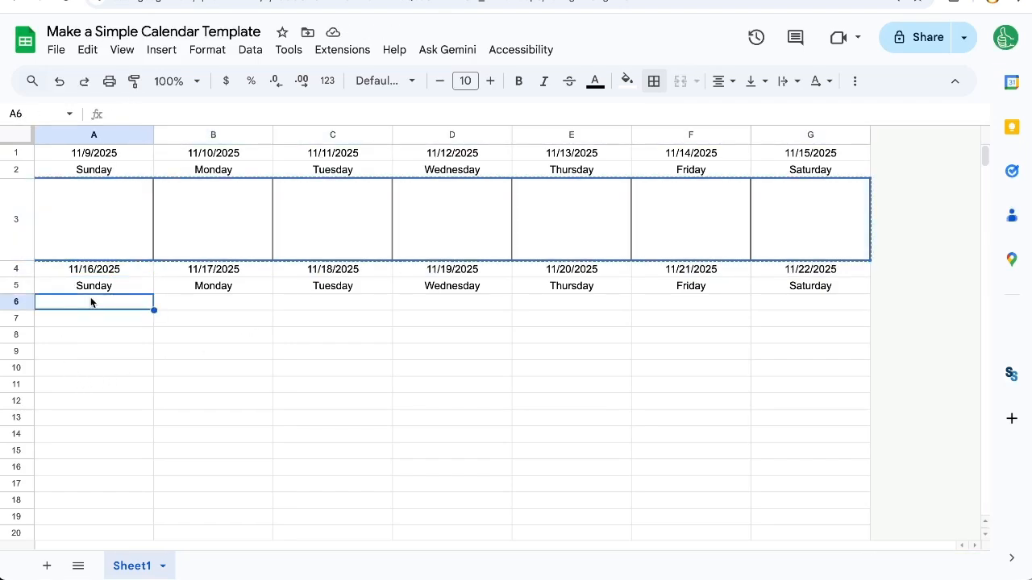
{"action": "key", "text": "ctrl+v"}
Resize rows 3 and 6 together to the same tall height.
{"action": "left_click", "coordinate": [18, 232]}
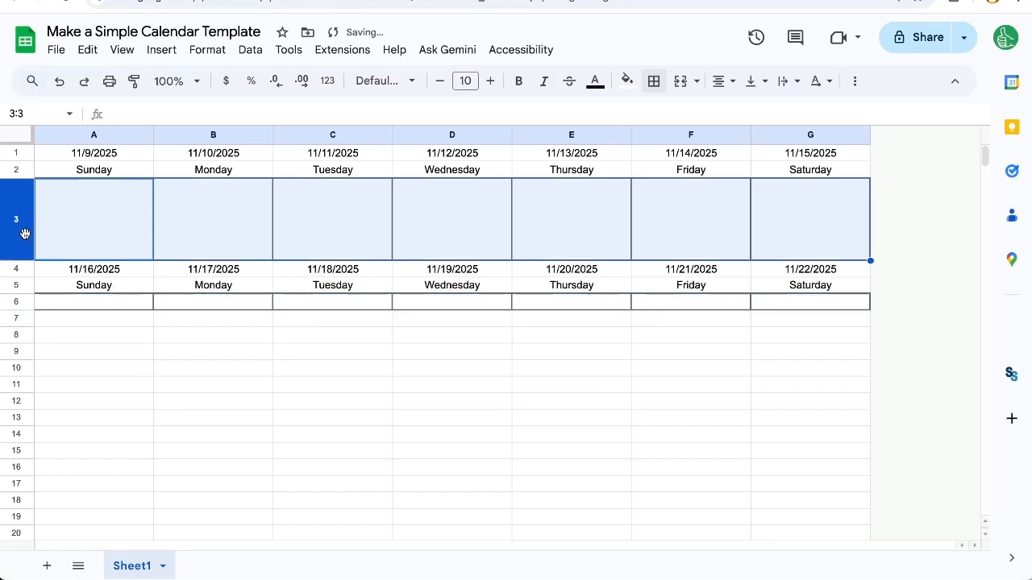
{"action": "left_click", "coordinate": [16, 301], "text": "ctrl"}
{"action": "left_click_drag", "start_coordinate": [14, 262], "coordinate": [14, 258]}
{"action": "left_click", "coordinate": [218, 230]}
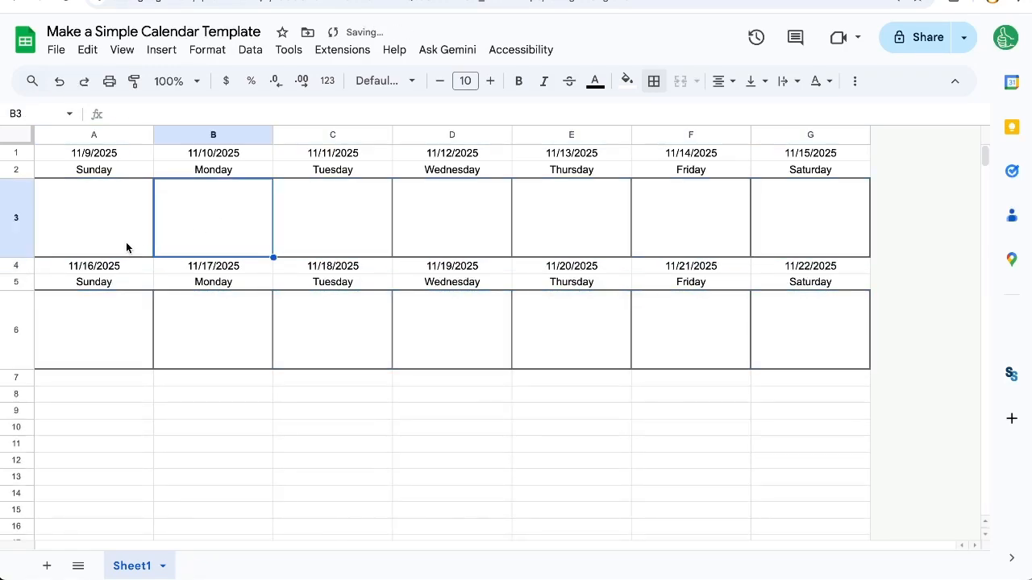
Copy the second-week block A4:G6 and paste it at A7, A10 and A13 to add three more weeks.
{"action": "left_click_drag", "start_coordinate": [81, 268], "coordinate": [808, 335]}
{"action": "key", "text": "ctrl+c"}
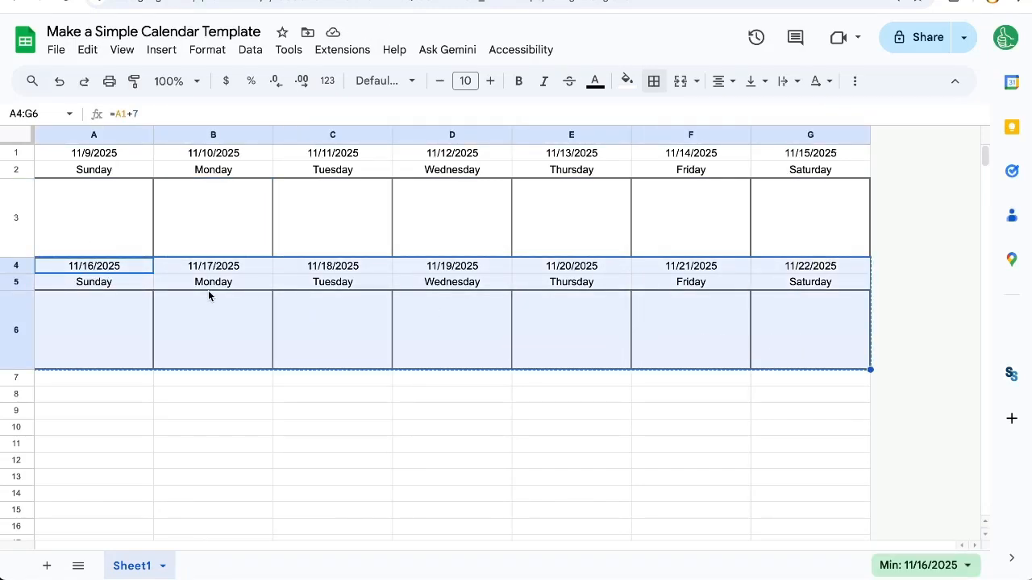
{"action": "left_click", "coordinate": [89, 377]}
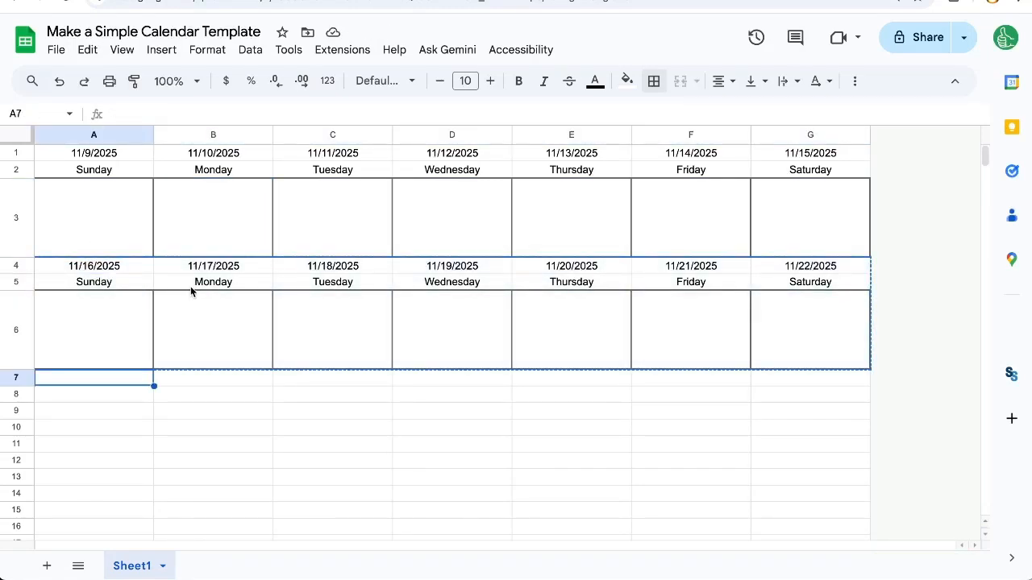
{"action": "key", "text": "ctrl+v"}
{"action": "scroll", "coordinate": [85, 334], "scroll_direction": "down", "scroll_amount": 2}
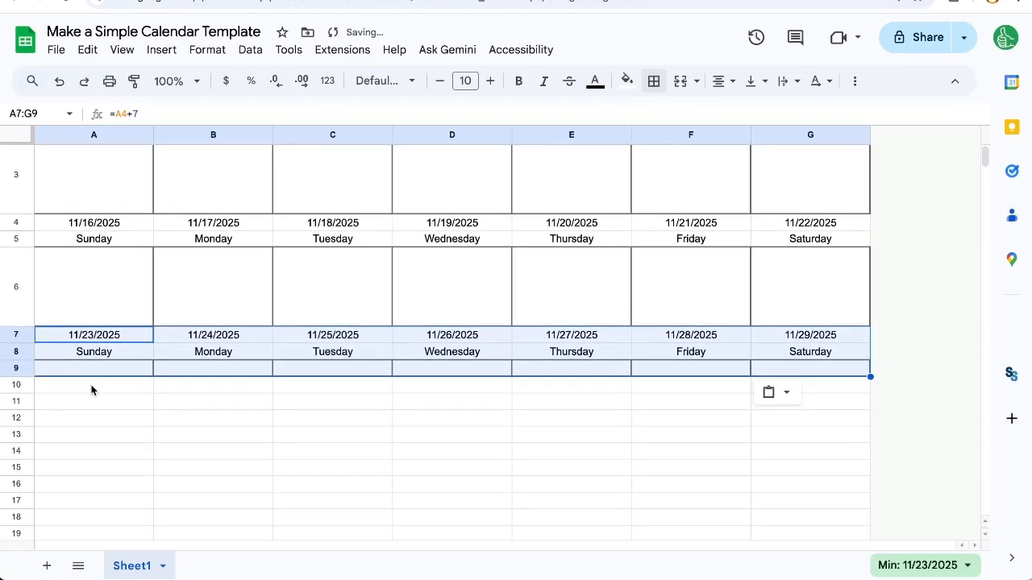
{"action": "left_click", "coordinate": [93, 387]}
{"action": "key", "text": "ctrl+v"}
{"action": "left_click", "coordinate": [102, 437]}
{"action": "key", "text": "ctrl+v"}
Resize the box rows 3, 6, 9, 12 and 15 together to one slightly taller height.
{"action": "scroll", "coordinate": [103, 442], "scroll_direction": "up", "scroll_amount": 2}
{"action": "left_click", "coordinate": [20, 228]}
{"action": "left_click", "coordinate": [16, 329], "text": "ctrl"}
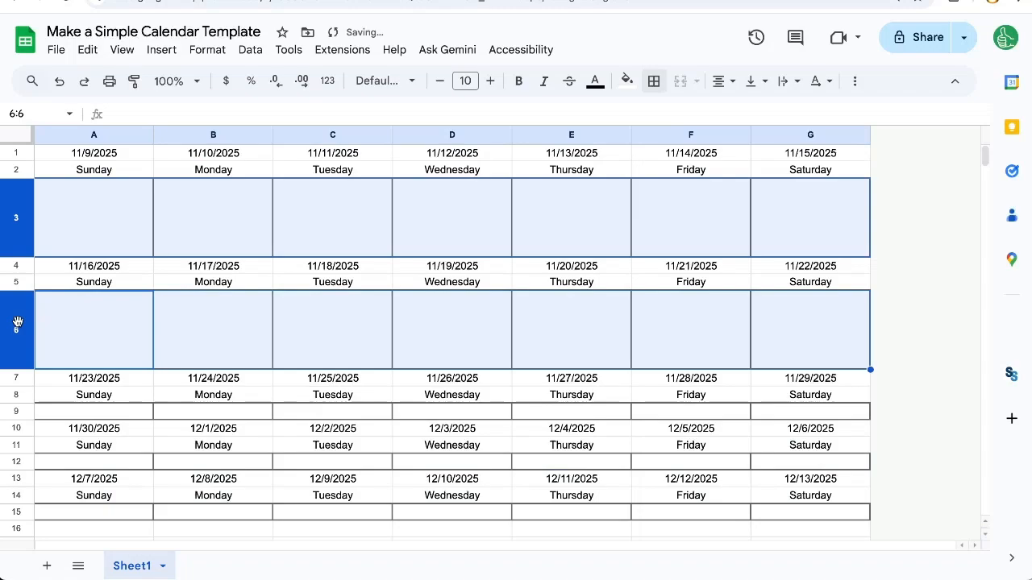
{"action": "scroll", "coordinate": [18, 325], "scroll_direction": "down", "scroll_amount": 2}
{"action": "left_click", "coordinate": [16, 314], "text": "ctrl"}
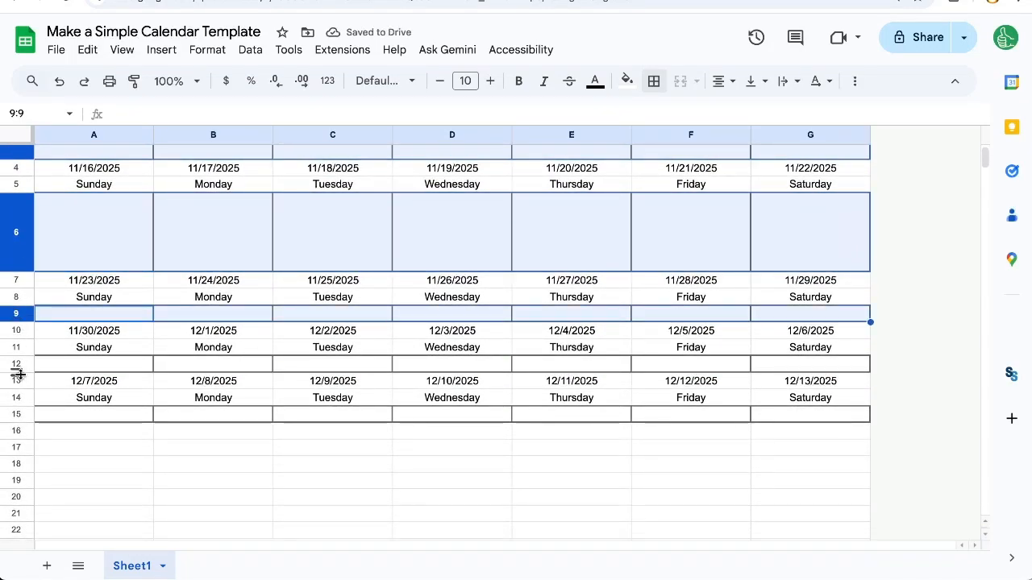
{"action": "left_click", "coordinate": [18, 364], "text": "ctrl"}
{"action": "left_click", "coordinate": [15, 415], "text": "ctrl"}
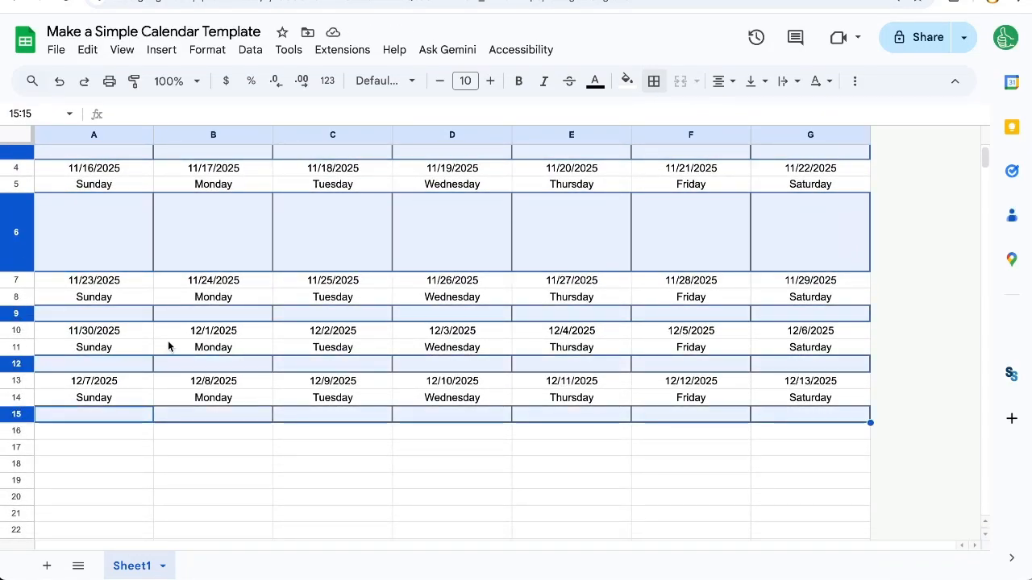
{"action": "scroll", "coordinate": [168, 346], "scroll_direction": "up", "scroll_amount": 2}
{"action": "scroll", "coordinate": [168, 346], "scroll_direction": "up", "scroll_amount": 1}
{"action": "left_click_drag", "start_coordinate": [24, 244], "coordinate": [23, 250]}
{"action": "scroll", "coordinate": [89, 306], "scroll_direction": "down", "scroll_amount": 2}
{"action": "scroll", "coordinate": [119, 329], "scroll_direction": "down", "scroll_amount": 3}
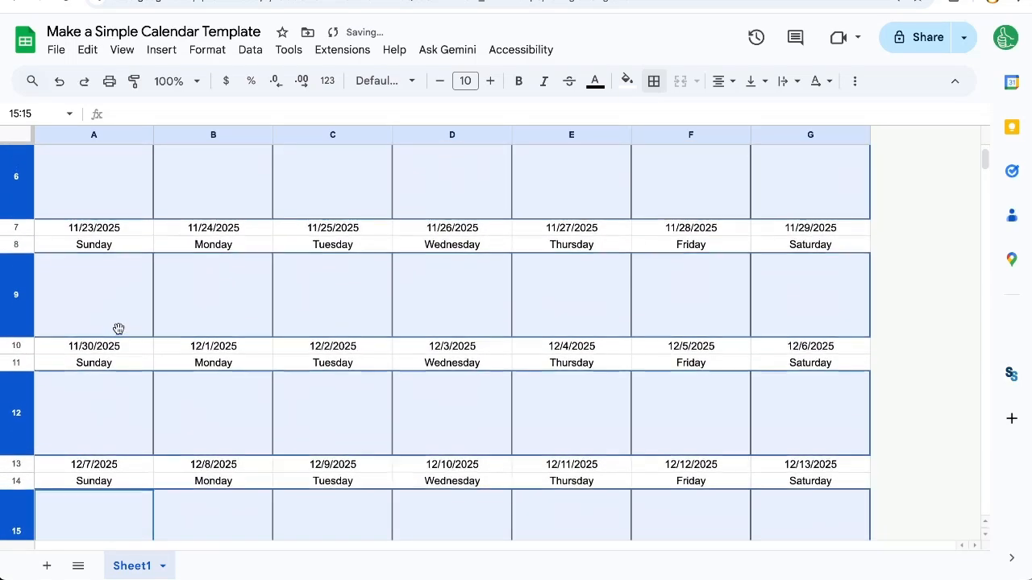
Change the calendar's start date in A1 to 10/26/2025.
{"action": "scroll", "coordinate": [120, 329], "scroll_direction": "up", "scroll_amount": 1}
{"action": "key", "text": "super+minus"}
{"action": "key", "text": "super+minus"}
{"action": "key", "text": "super+minus"}
{"action": "scroll", "coordinate": [140, 283], "scroll_direction": "up", "scroll_amount": 3}
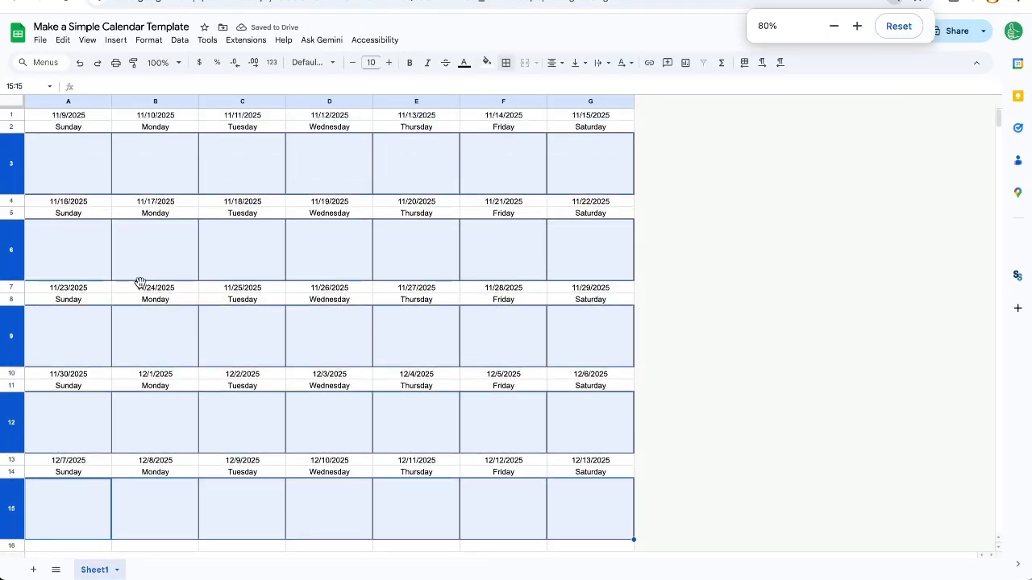
{"action": "left_click", "coordinate": [65, 152]}
{"action": "double_click", "coordinate": [64, 115]}
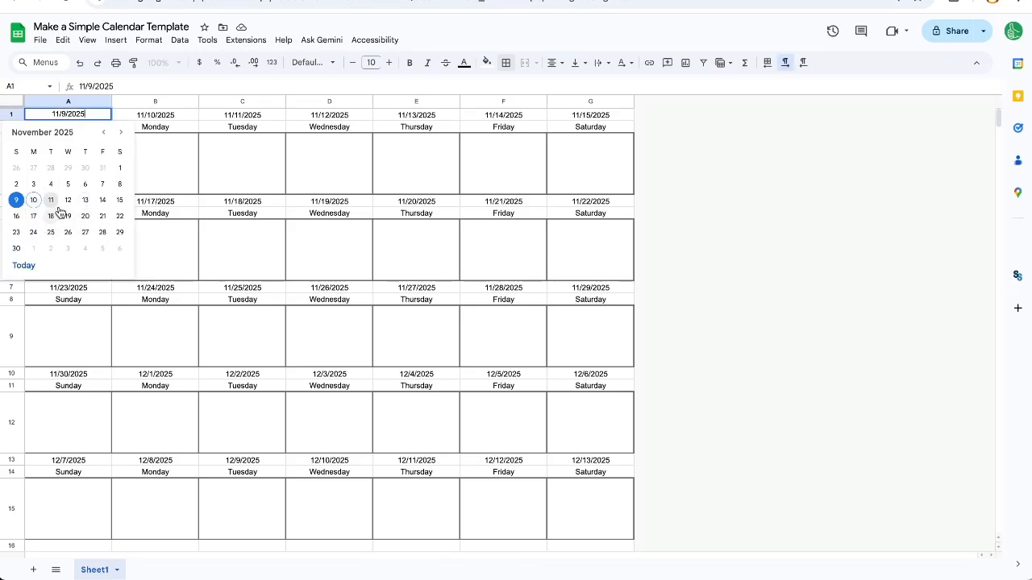
{"action": "left_click", "coordinate": [16, 169]}
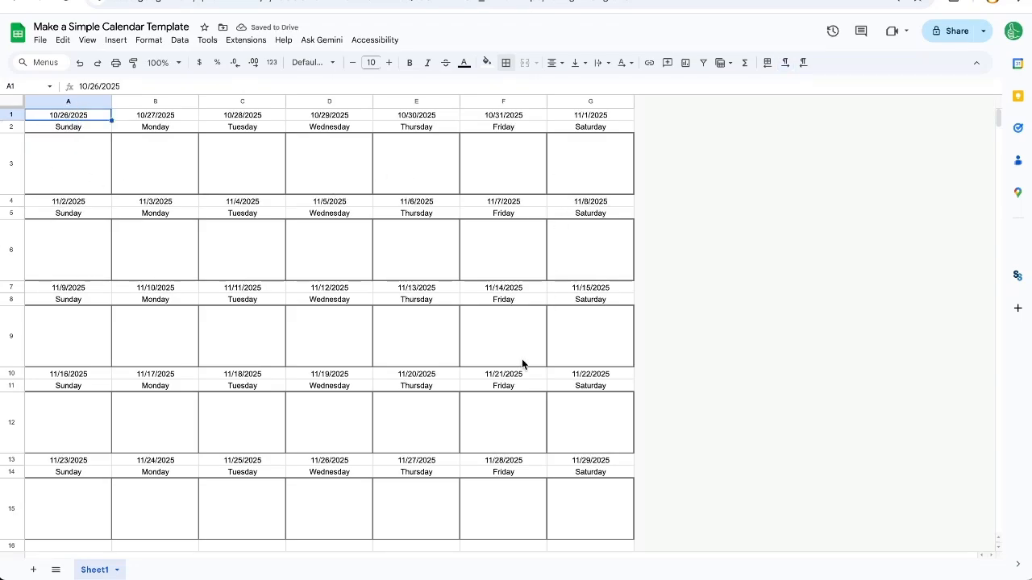
Set the calendar's start date in A1 to 11/30/2025.
{"action": "left_click", "coordinate": [153, 182]}
{"action": "left_click", "coordinate": [94, 119]}
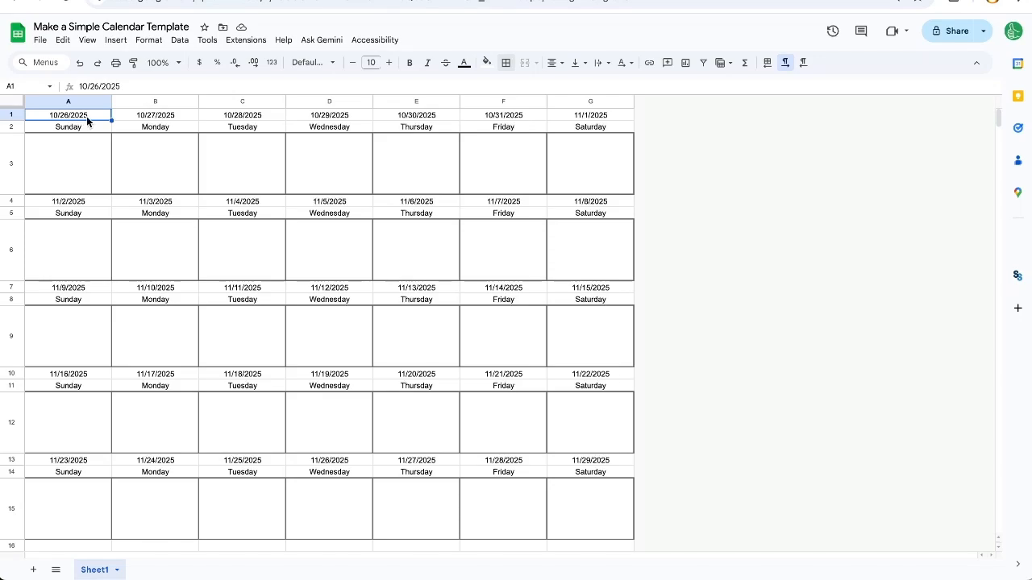
{"action": "double_click", "coordinate": [88, 119]}
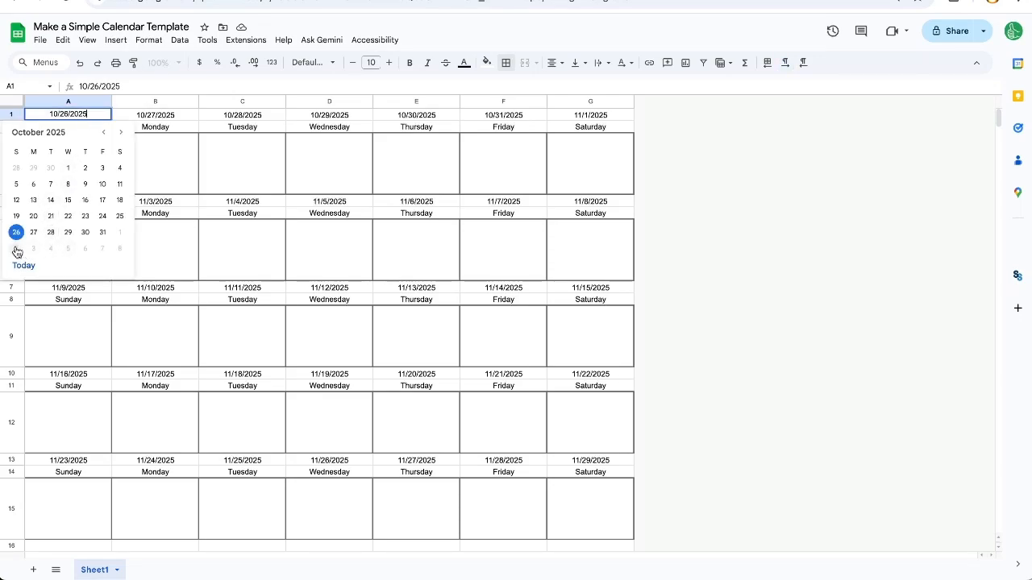
{"action": "left_click", "coordinate": [120, 135]}
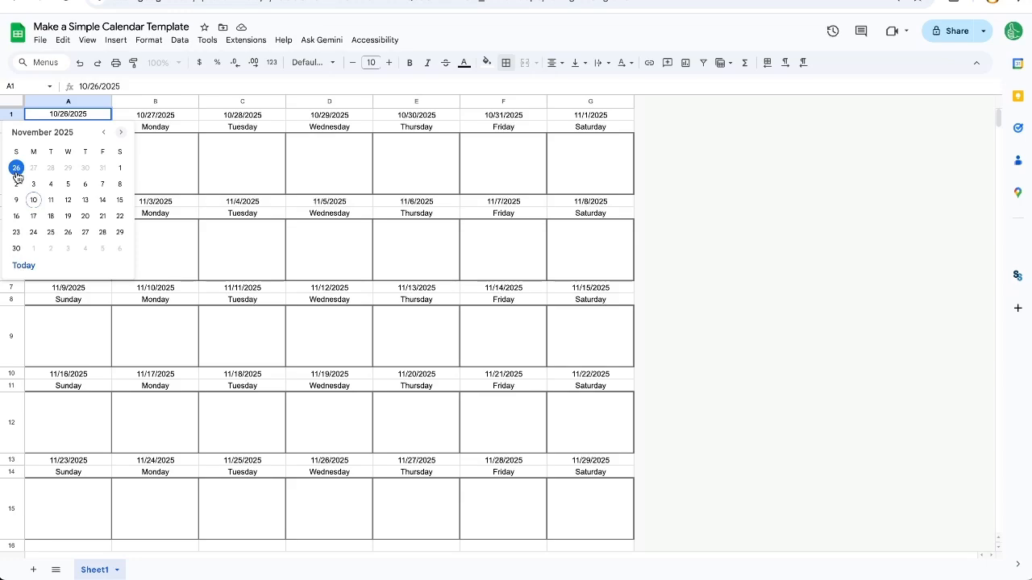
{"action": "left_click", "coordinate": [16, 249]}
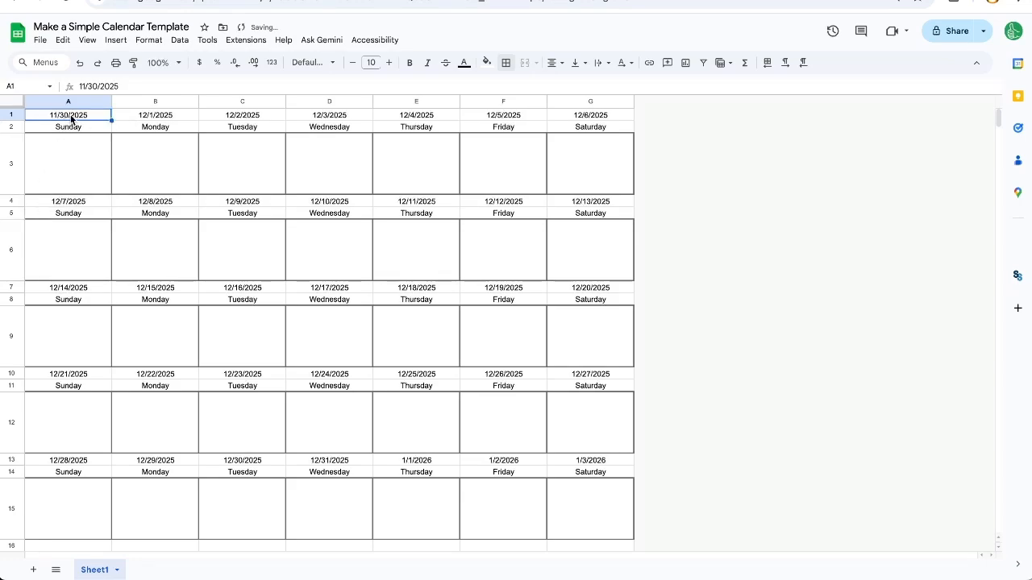
Insert one row above row 1 and merge cells A1:G1 in it.
{"action": "left_click", "coordinate": [165, 104]}
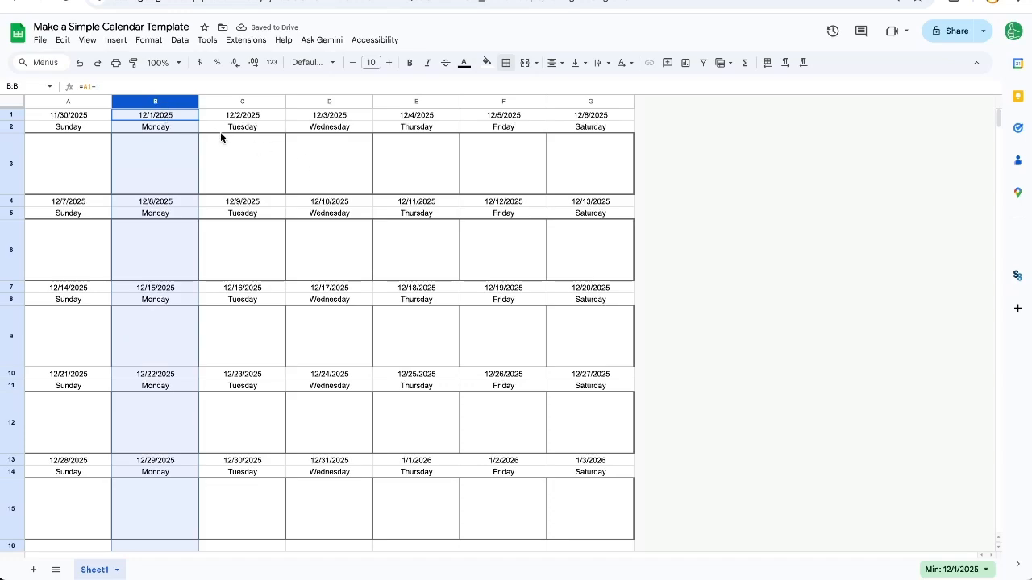
{"action": "left_click", "coordinate": [11, 115]}
{"action": "right_click", "coordinate": [13, 115]}
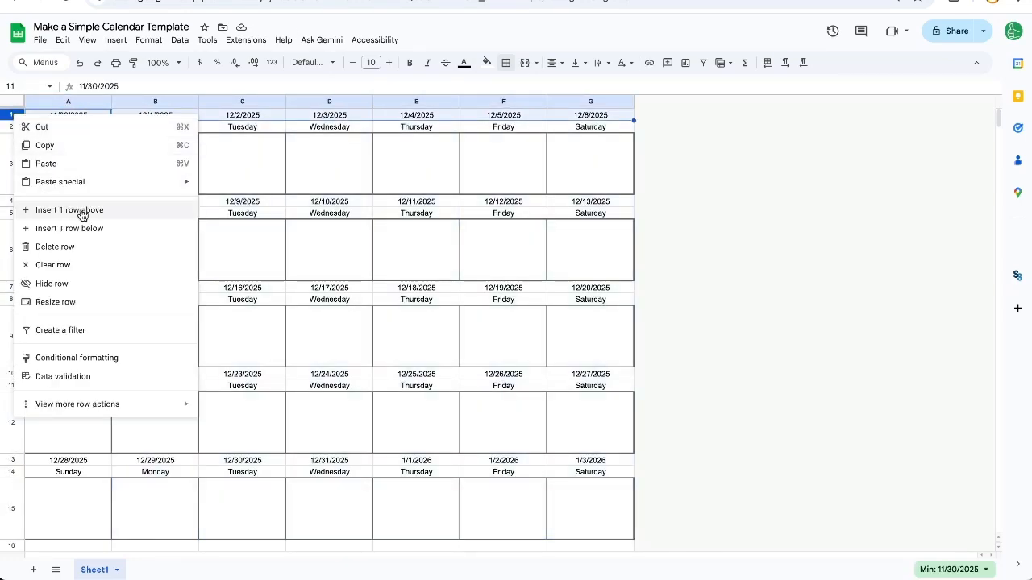
{"action": "left_click", "coordinate": [81, 208]}
{"action": "left_click_drag", "start_coordinate": [98, 114], "coordinate": [590, 121]}
{"action": "left_click", "coordinate": [524, 65]}
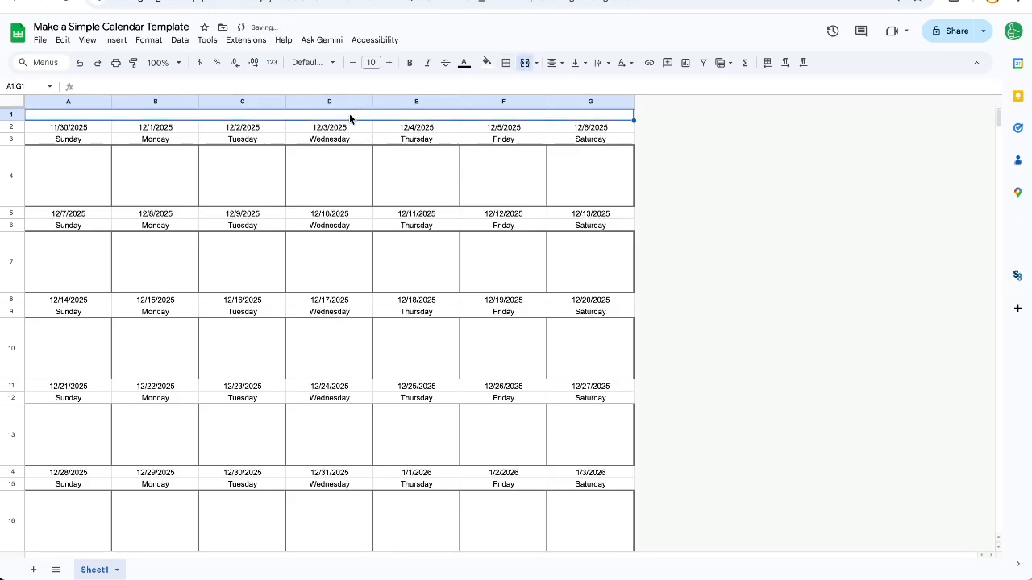
Enter the formula =MONTH(A2) in the merged cell A1:G1.
{"action": "type", "text": "=MO"}
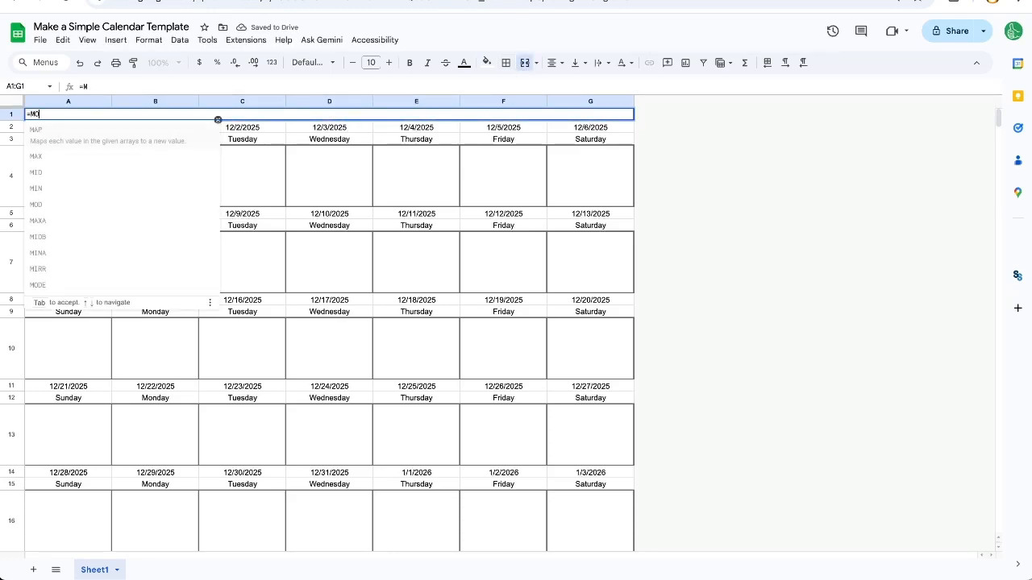
{"action": "type", "text": "NTH(A2)"}
{"action": "key", "text": "Return"}
Apply a custom date format to the merged cell A1:G1 that shows the month as its full name.
{"action": "left_click", "coordinate": [318, 113]}
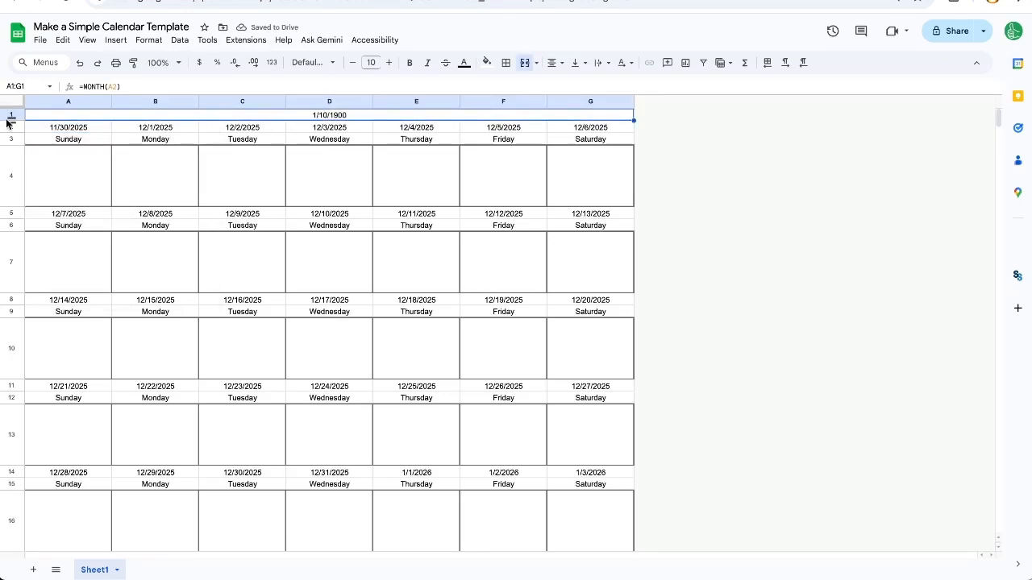
{"action": "key", "text": "ctrl+equal"}
{"action": "key", "text": "ctrl+equal"}
{"action": "key", "text": "ctrl+equal"}
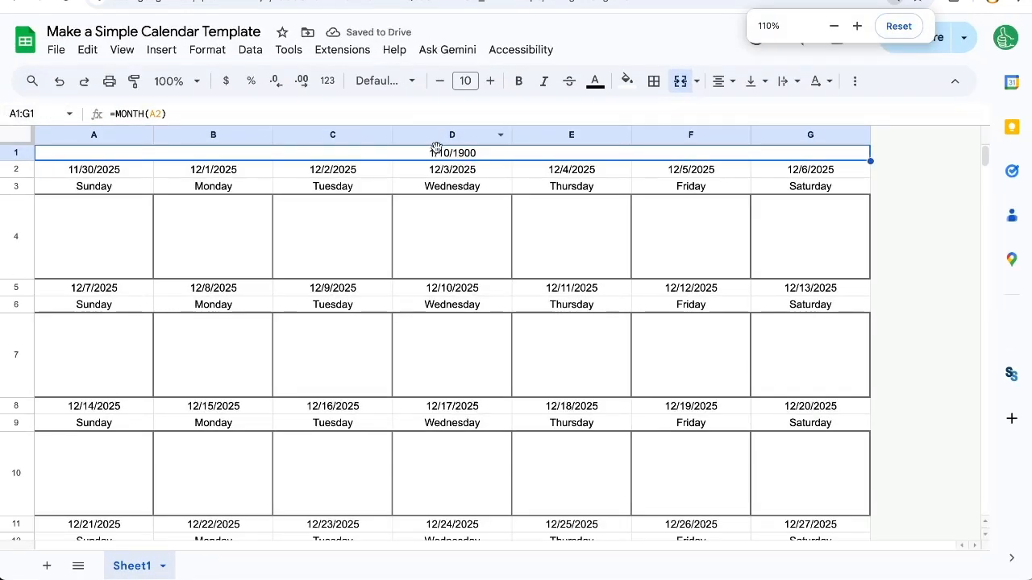
{"action": "double_click", "coordinate": [437, 151]}
{"action": "key", "text": "Escape"}
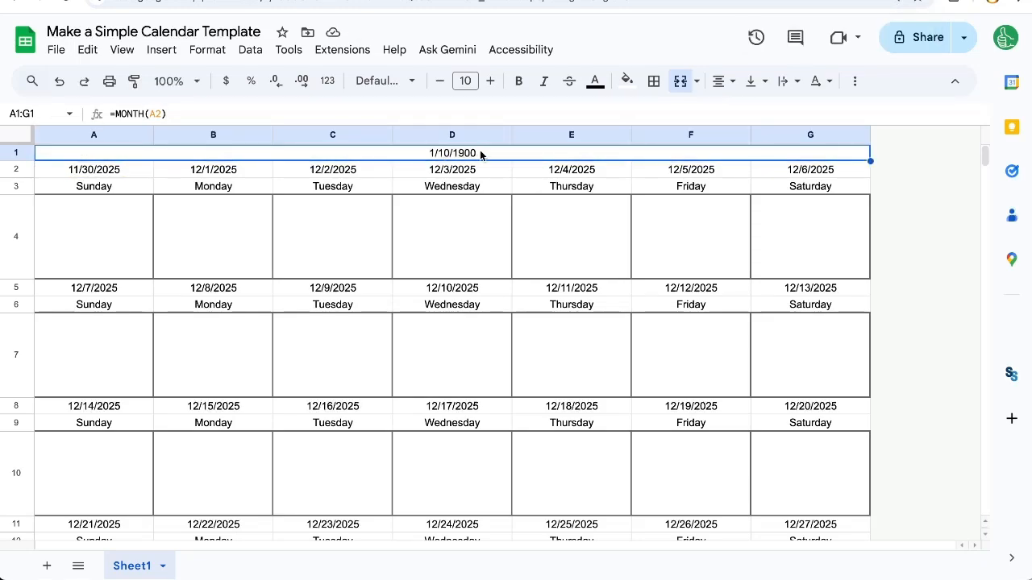
{"action": "left_click", "coordinate": [207, 50]}
{"action": "mouse_move", "coordinate": [363, 156]}
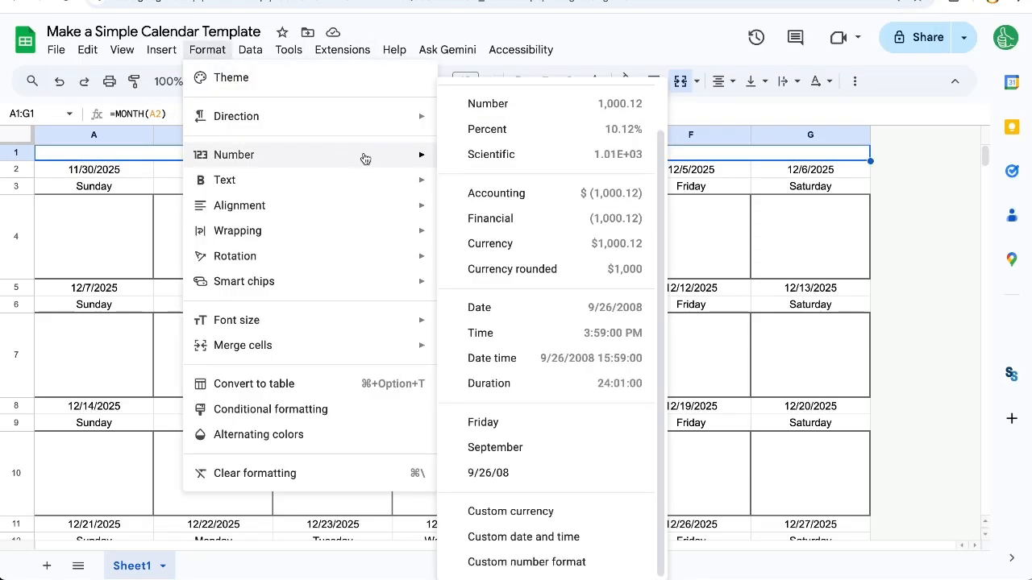
{"action": "left_click", "coordinate": [541, 536]}
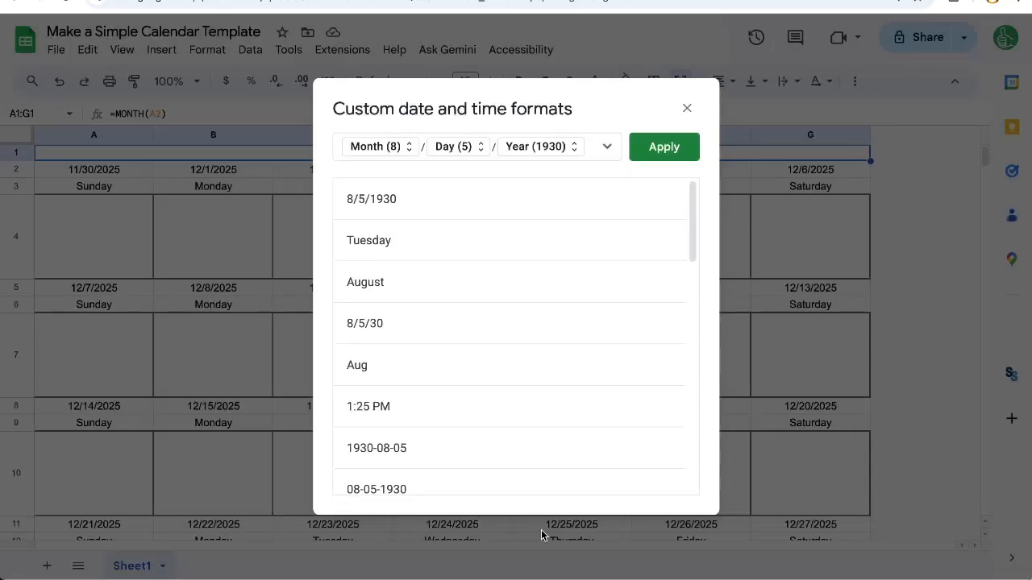
{"action": "left_click", "coordinate": [396, 281]}
{"action": "left_click", "coordinate": [431, 152]}
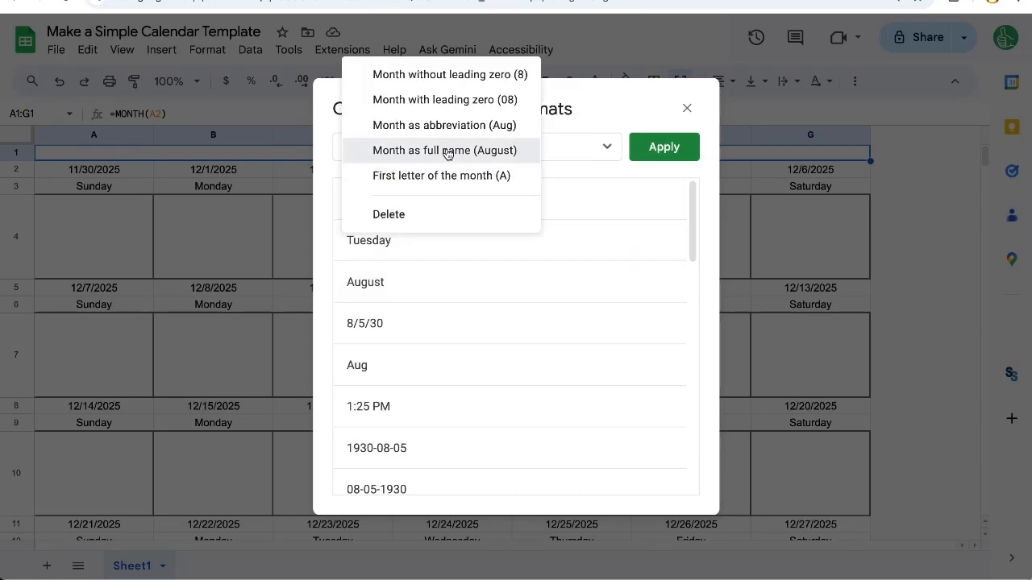
{"action": "left_click", "coordinate": [444, 155]}
{"action": "left_click", "coordinate": [650, 147]}
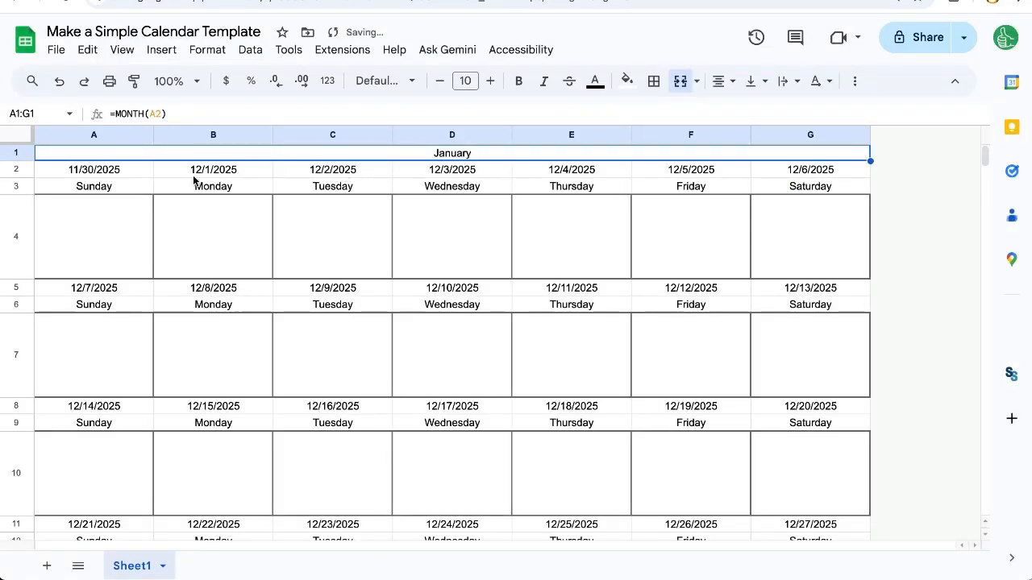
{"action": "left_click", "coordinate": [133, 173]}
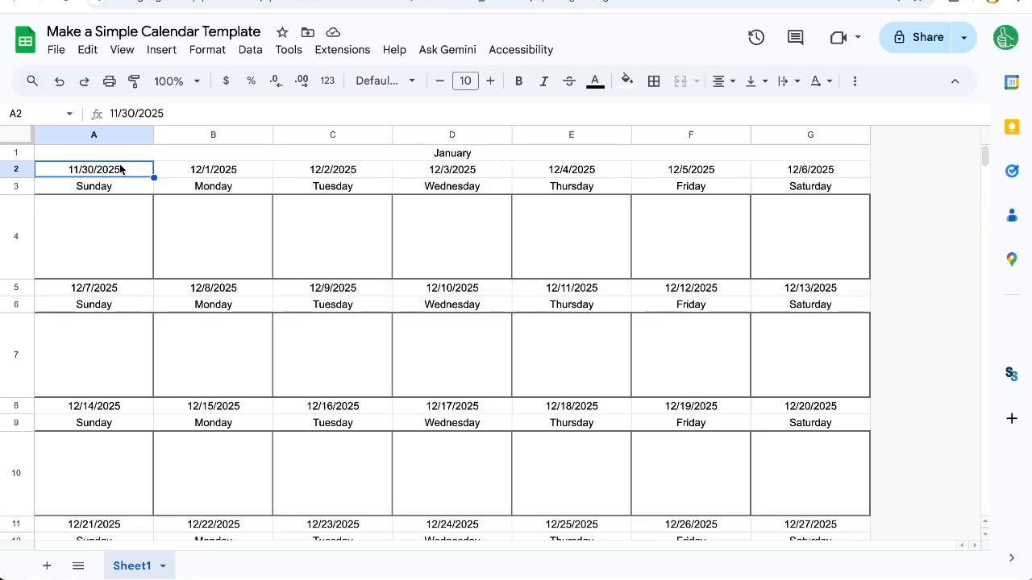
{"action": "left_click_drag", "start_coordinate": [102, 171], "coordinate": [817, 188]}
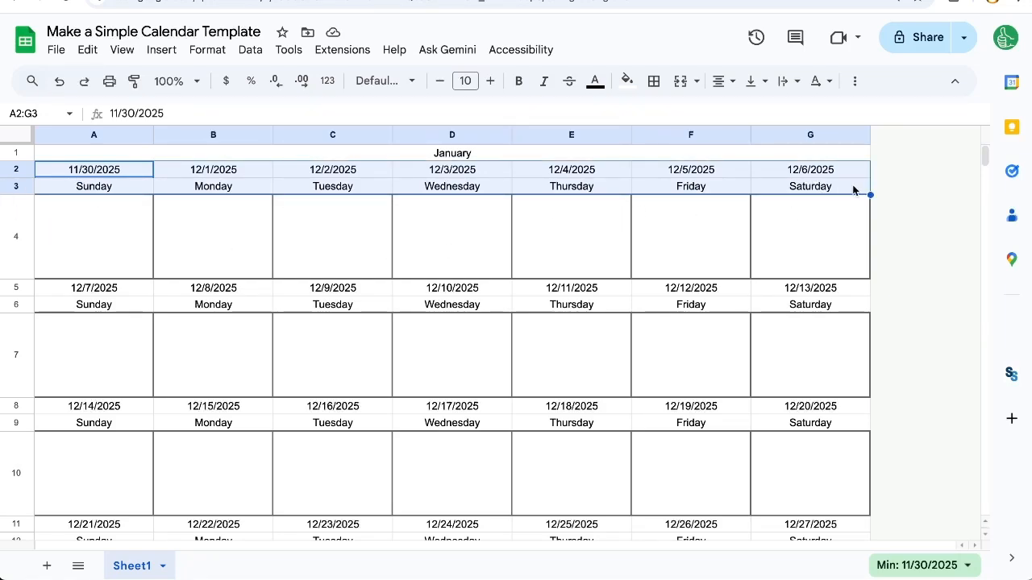
{"action": "left_click", "coordinate": [822, 164]}
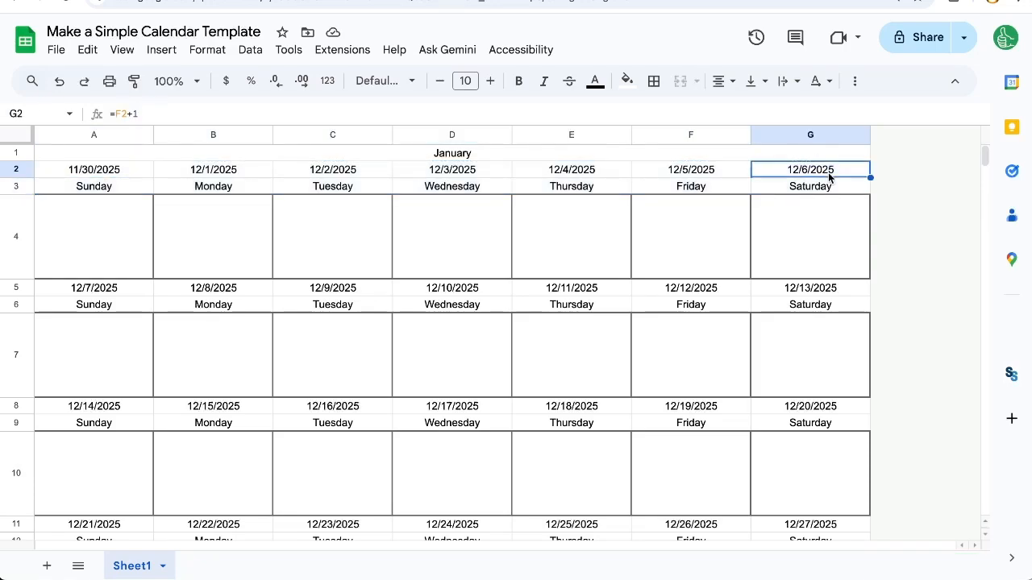
Change the month heading formula in the merged cell A1:G1 to =MONTH(G2).
{"action": "double_click", "coordinate": [512, 156]}
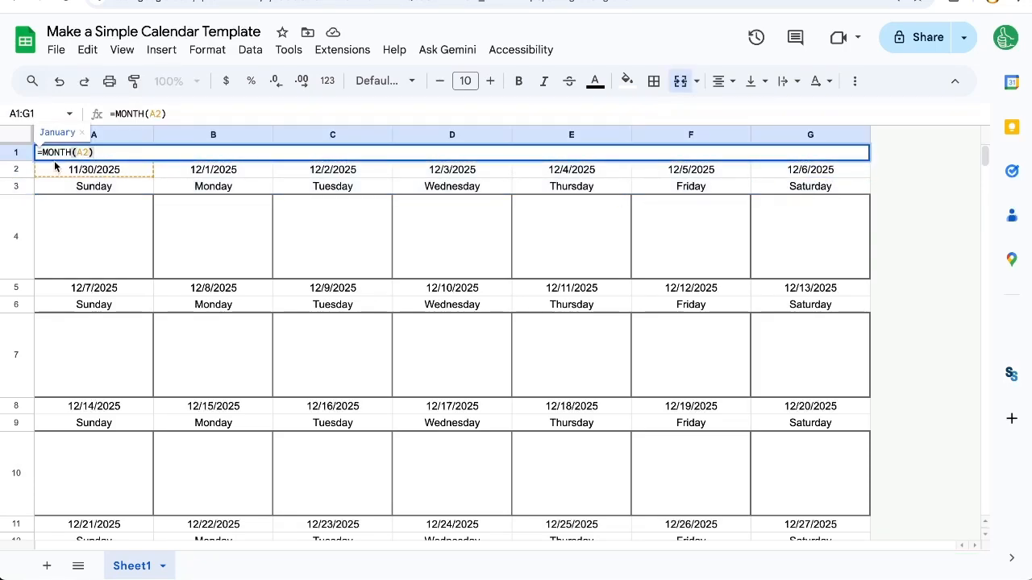
{"action": "left_click", "coordinate": [87, 152]}
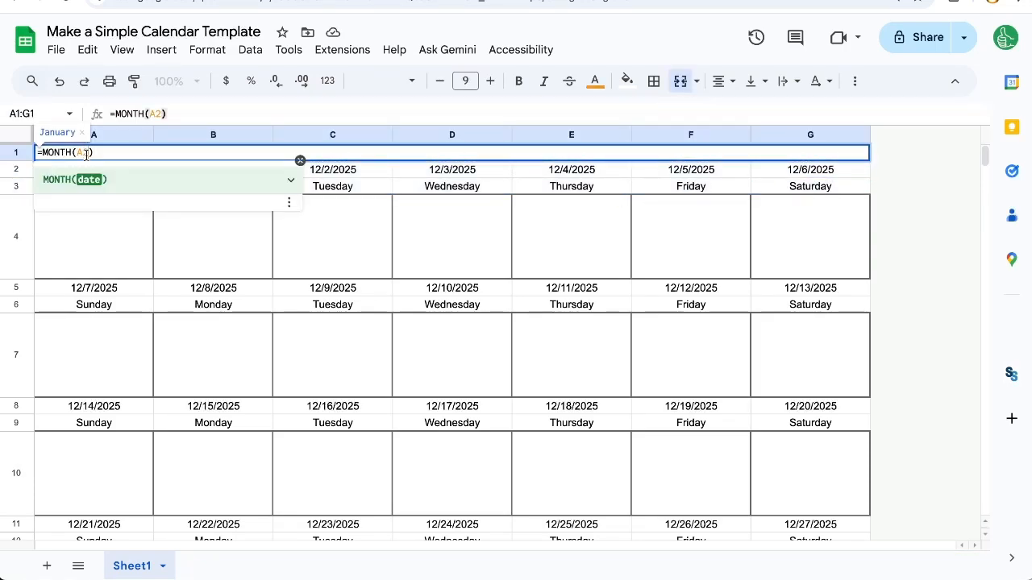
{"action": "key", "text": "BackSpace"}
{"action": "key", "text": "BackSpace"}
{"action": "type", "text": "G2"}
{"action": "key", "text": "Return"}
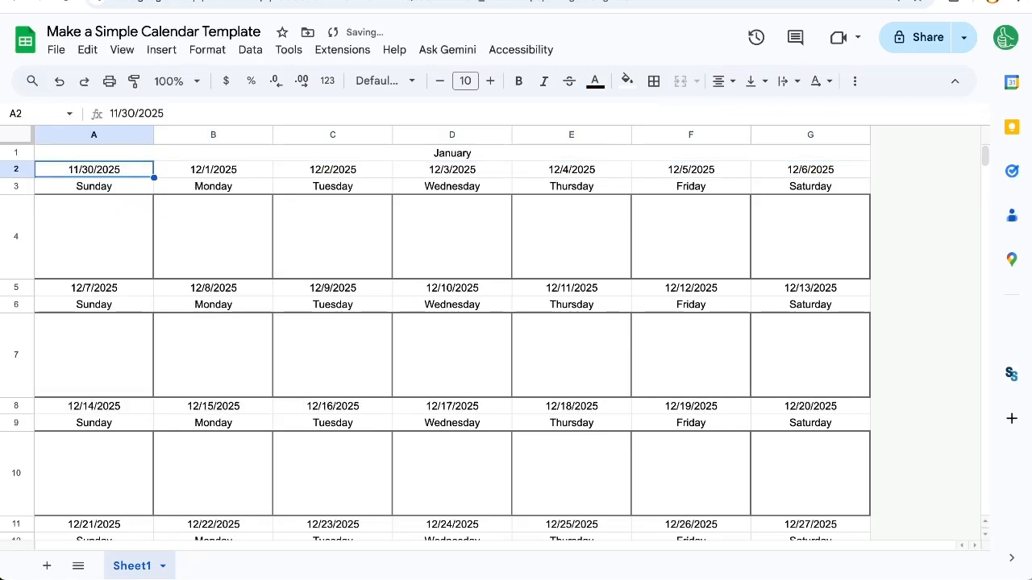
Increase the height of row 1 to give the month heading more room.
{"action": "left_click", "coordinate": [322, 155]}
{"action": "left_click_drag", "start_coordinate": [17, 161], "coordinate": [17, 173]}
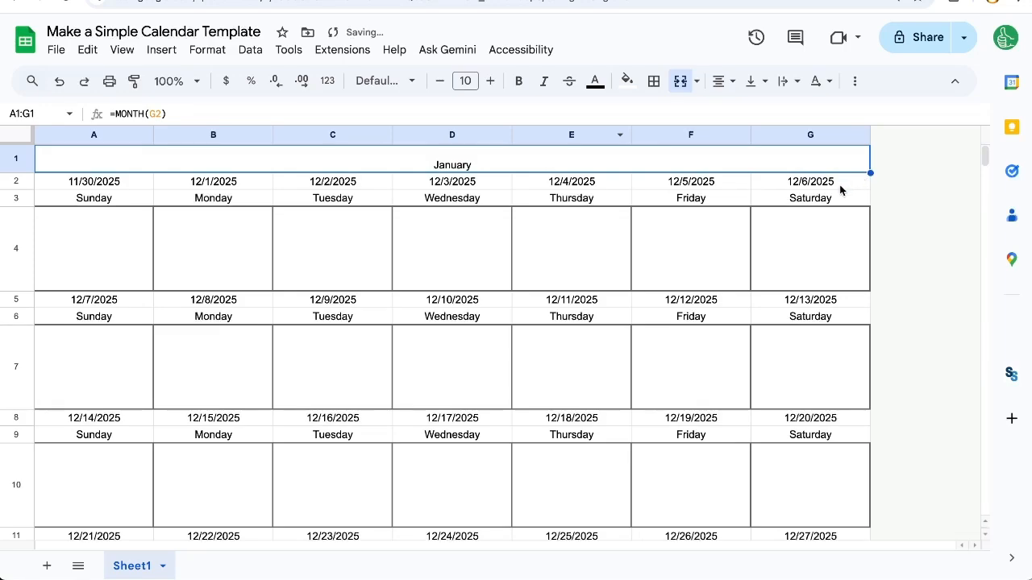
{"action": "left_click_drag", "start_coordinate": [842, 191], "coordinate": [838, 203]}
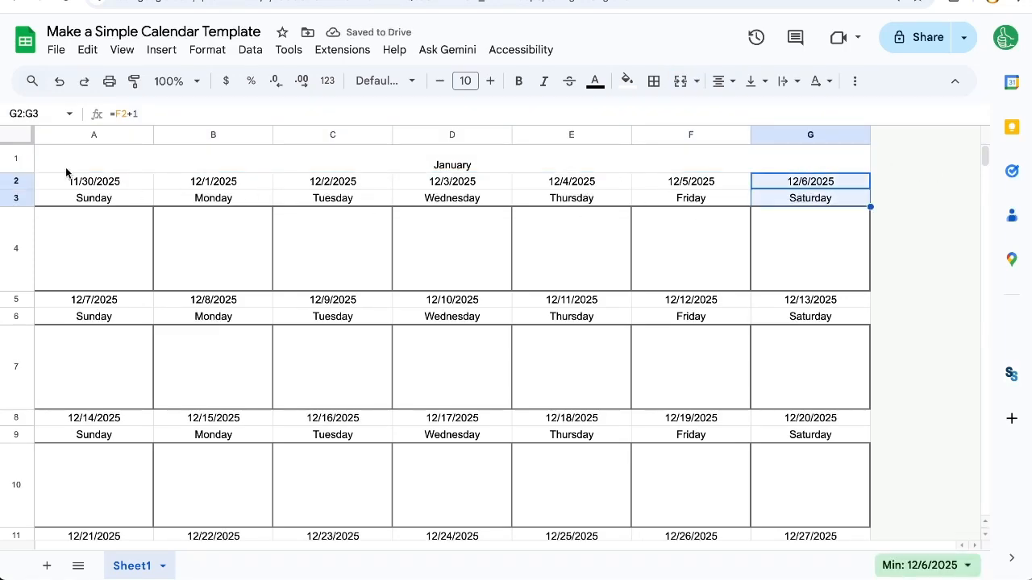
{"action": "left_click_drag", "start_coordinate": [75, 180], "coordinate": [791, 198]}
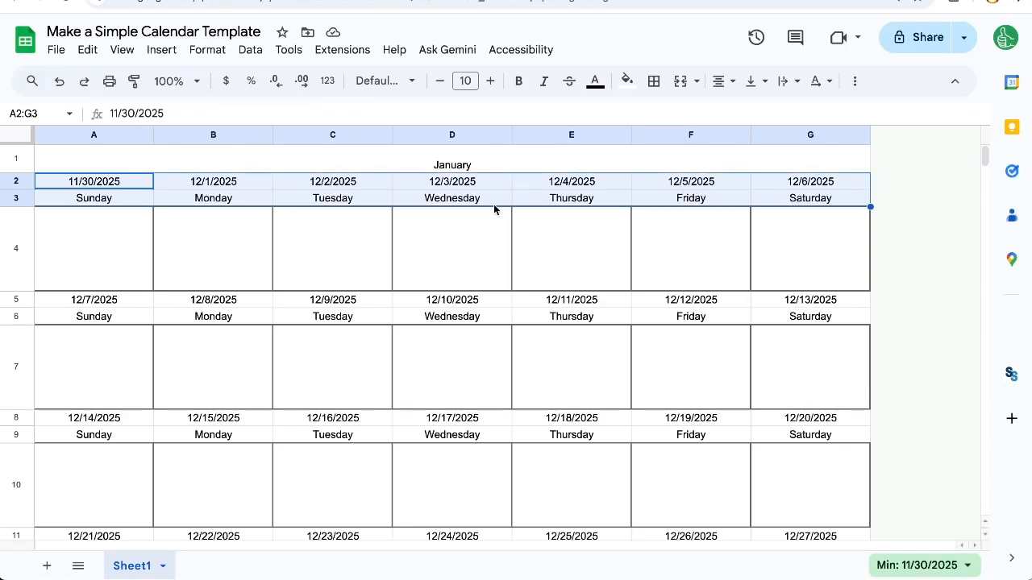
{"action": "left_click", "coordinate": [369, 150]}
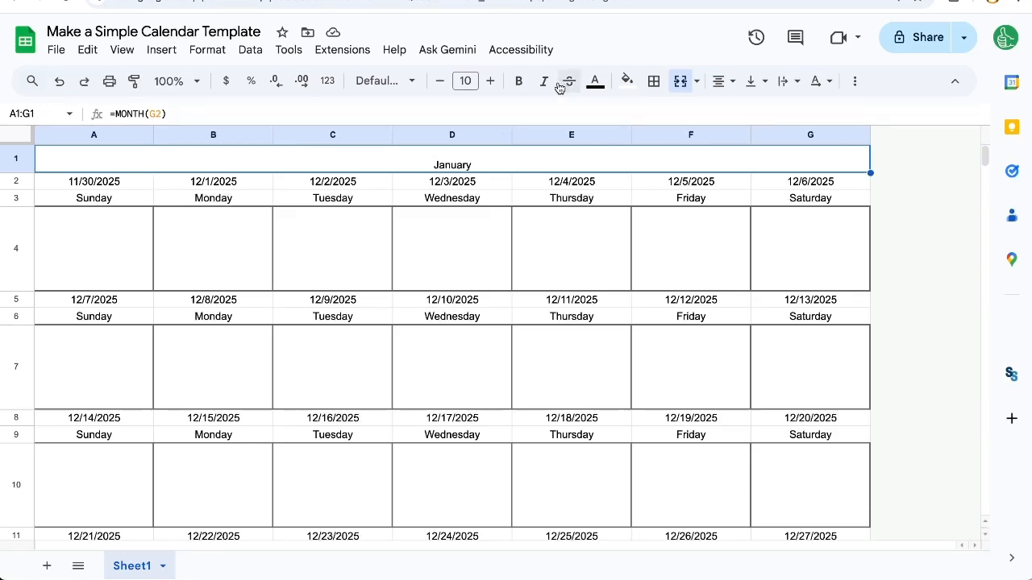
Apply the Quicksand font to the whole sheet.
{"action": "left_click", "coordinate": [10, 139]}
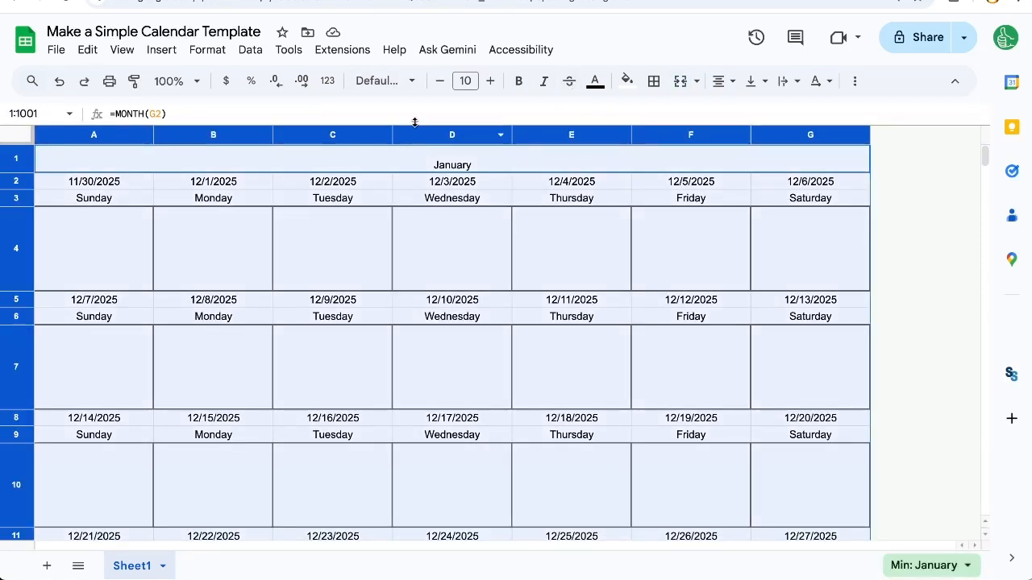
{"action": "left_click", "coordinate": [401, 80]}
{"action": "left_click", "coordinate": [440, 255]}
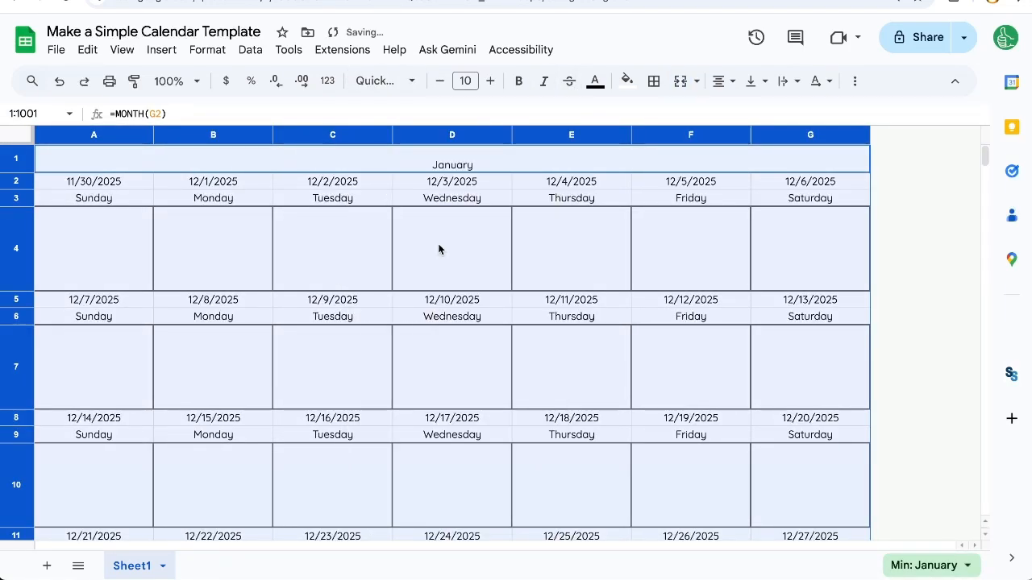
Format the month heading in A1:G1 with the Berkshire Swash font at size 30.
{"action": "left_click", "coordinate": [437, 165]}
{"action": "left_click", "coordinate": [385, 81]}
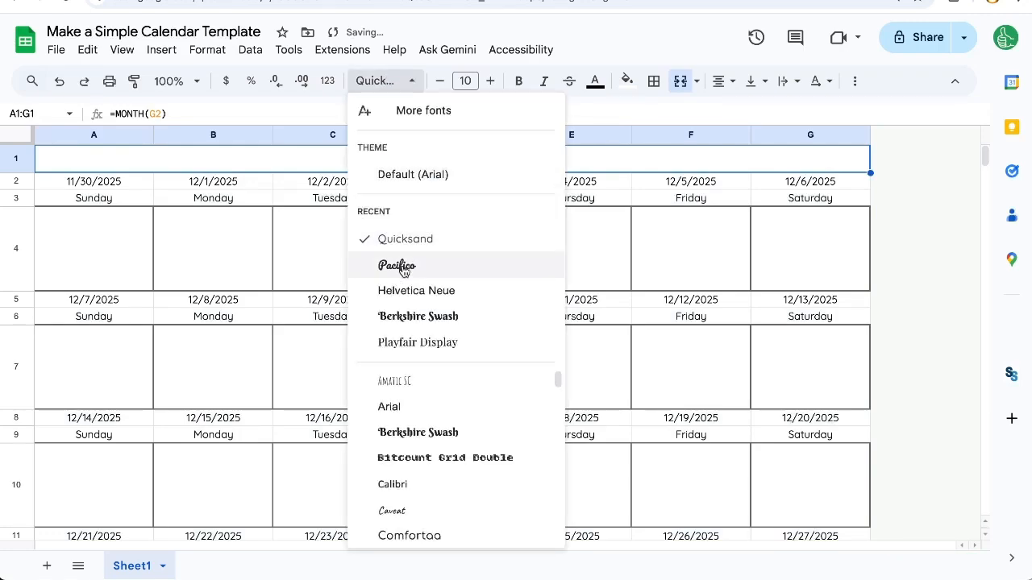
{"action": "left_click", "coordinate": [415, 316]}
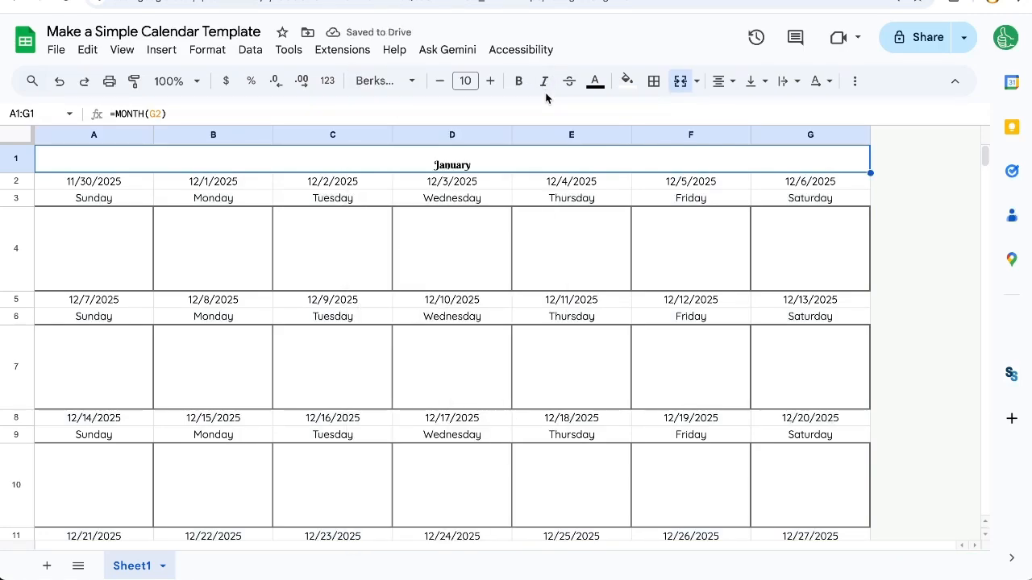
{"action": "left_click", "coordinate": [469, 80]}
{"action": "type", "text": "30"}
{"action": "key", "text": "Return"}
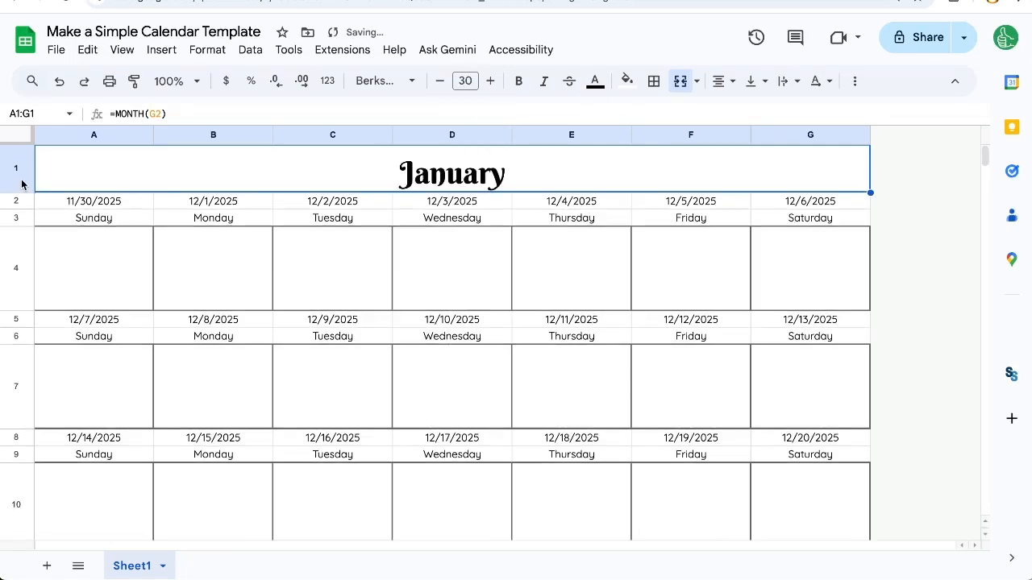
Hide the sheet's gridlines.
{"action": "left_click", "coordinate": [113, 53]}
{"action": "mouse_move", "coordinate": [187, 81]}
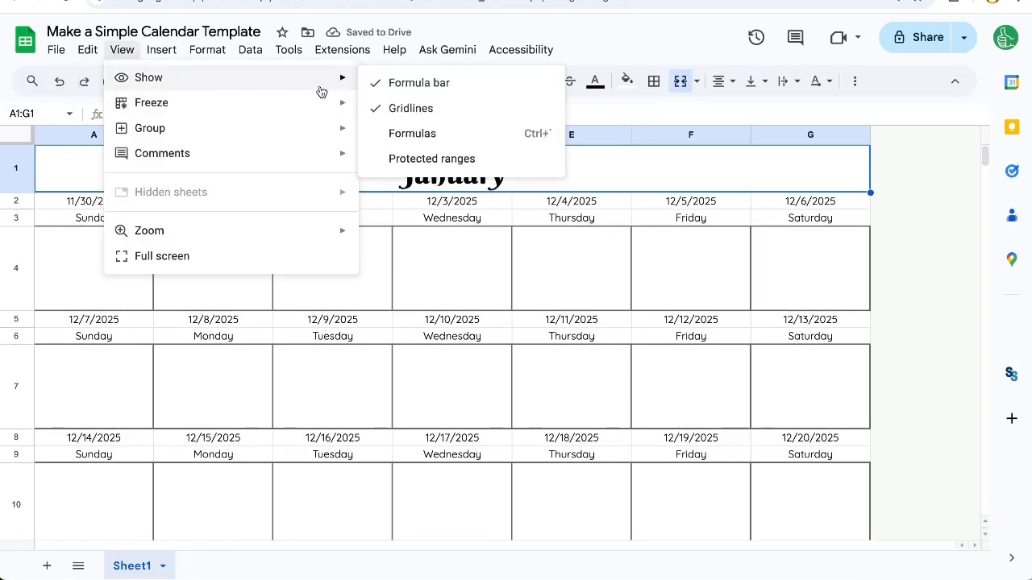
{"action": "left_click", "coordinate": [396, 105]}
{"action": "left_click", "coordinate": [446, 237]}
Delete all unused rows from row 18 down to the end of the sheet.
{"action": "scroll", "coordinate": [447, 239], "scroll_direction": "down", "scroll_amount": 5}
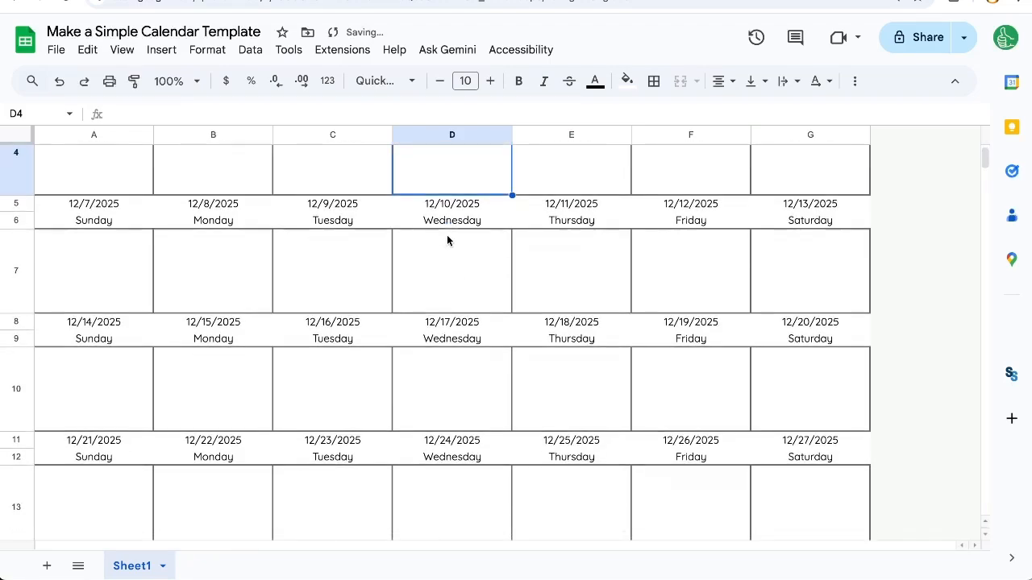
{"action": "scroll", "coordinate": [447, 237], "scroll_direction": "down", "scroll_amount": 1}
{"action": "left_click", "coordinate": [17, 372]}
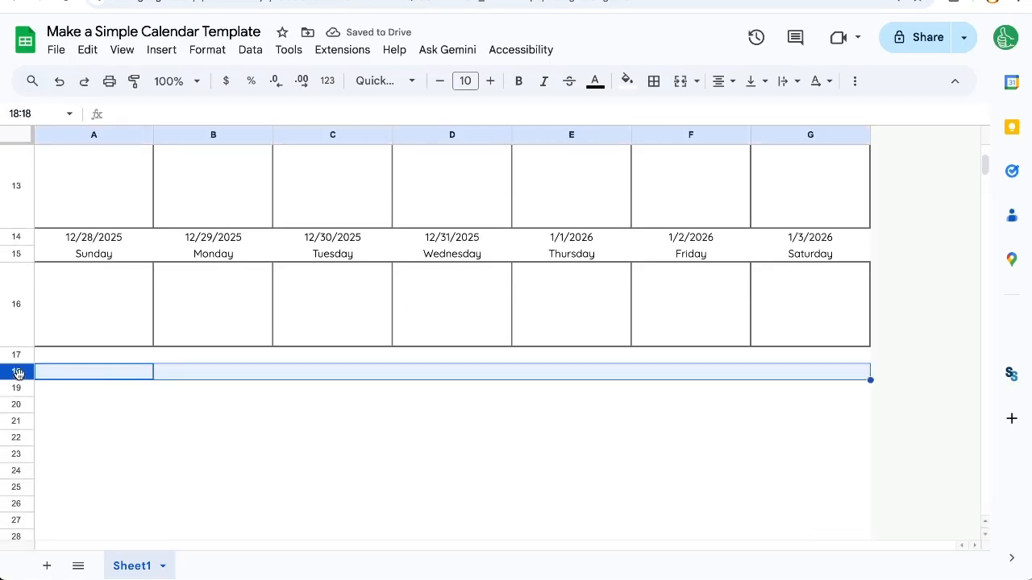
{"action": "key", "text": "super+shift+Down"}
{"action": "key", "text": "super+shift+Up"}
{"action": "left_click", "coordinate": [66, 272]}
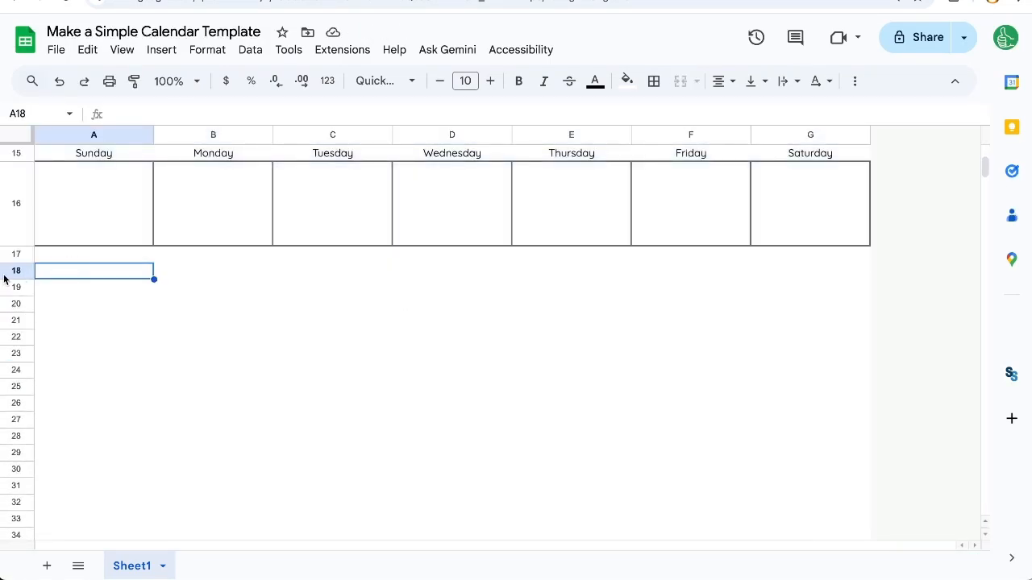
{"action": "left_click", "coordinate": [6, 272]}
{"action": "key", "text": "super+shift+Down"}
{"action": "right_click", "coordinate": [4, 279]}
{"action": "left_click", "coordinate": [88, 344]}
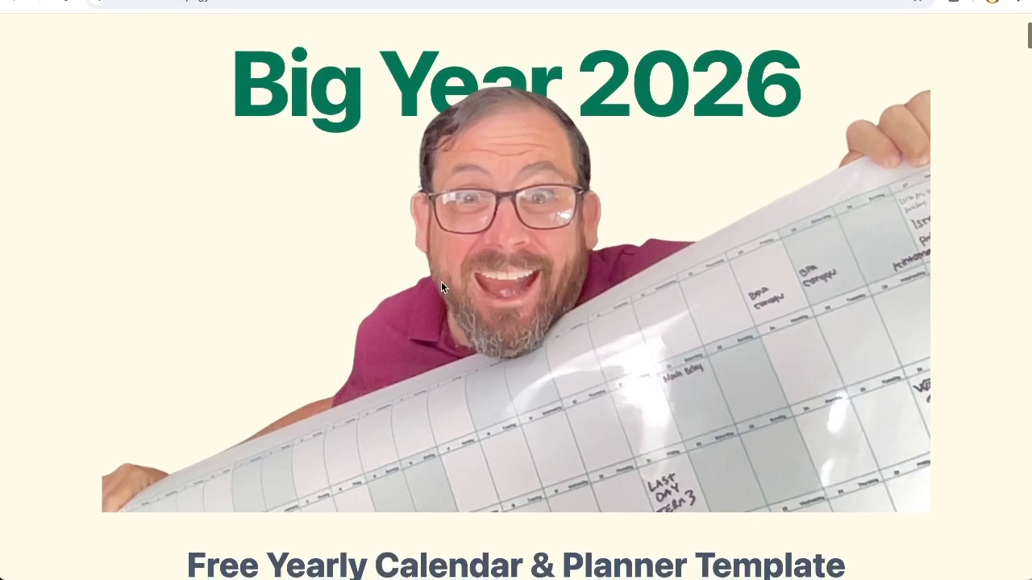
Look through the Big Year 2026 web page, examining its yearly calendar and planner template preview.
{"action": "scroll", "coordinate": [441, 287], "scroll_direction": "down", "scroll_amount": 1}
{"action": "scroll", "coordinate": [466, 278], "scroll_direction": "down", "scroll_amount": 1}
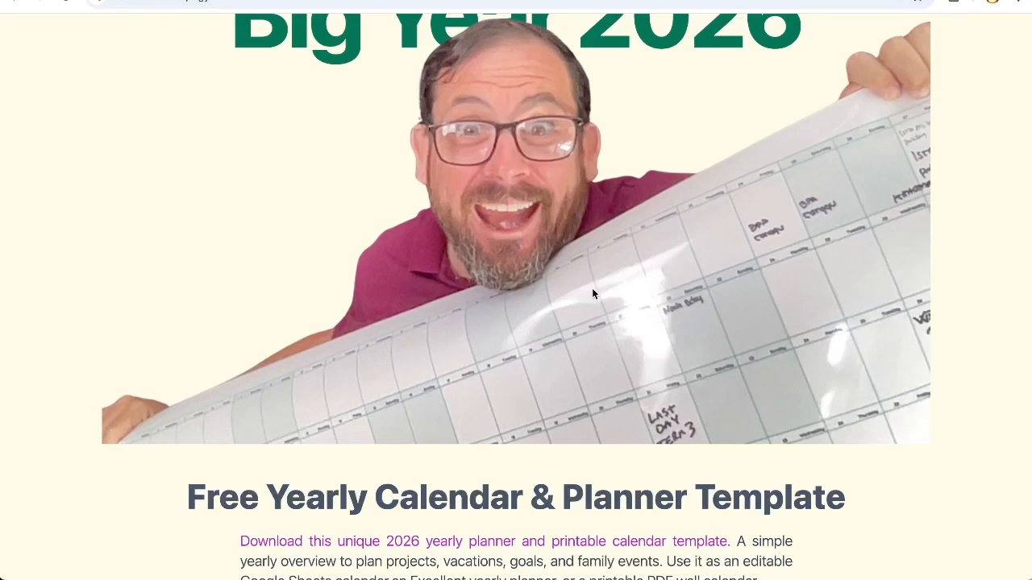
{"action": "scroll", "coordinate": [597, 295], "scroll_direction": "down", "scroll_amount": 2}
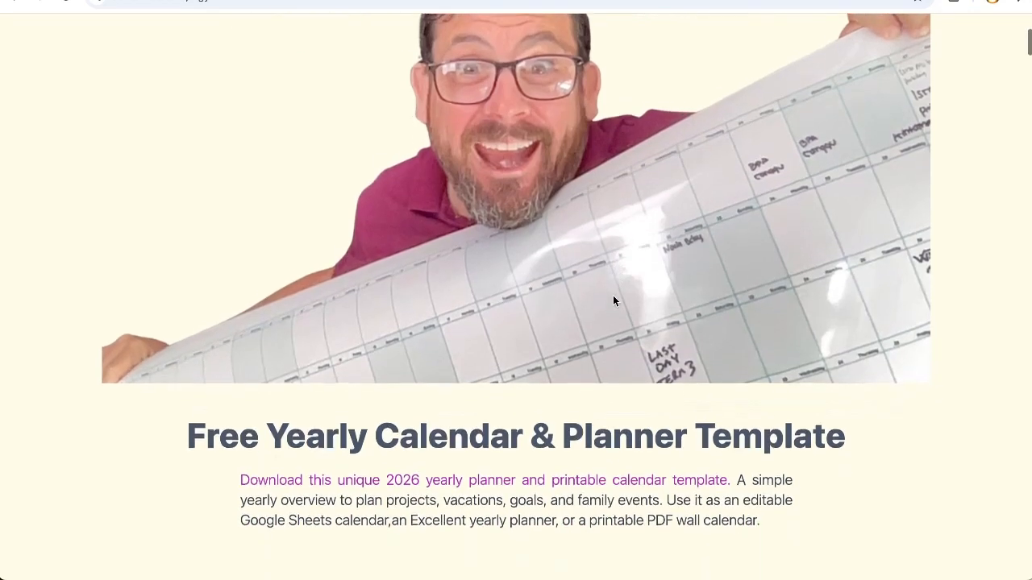
{"action": "scroll", "coordinate": [613, 295], "scroll_direction": "down", "scroll_amount": 2}
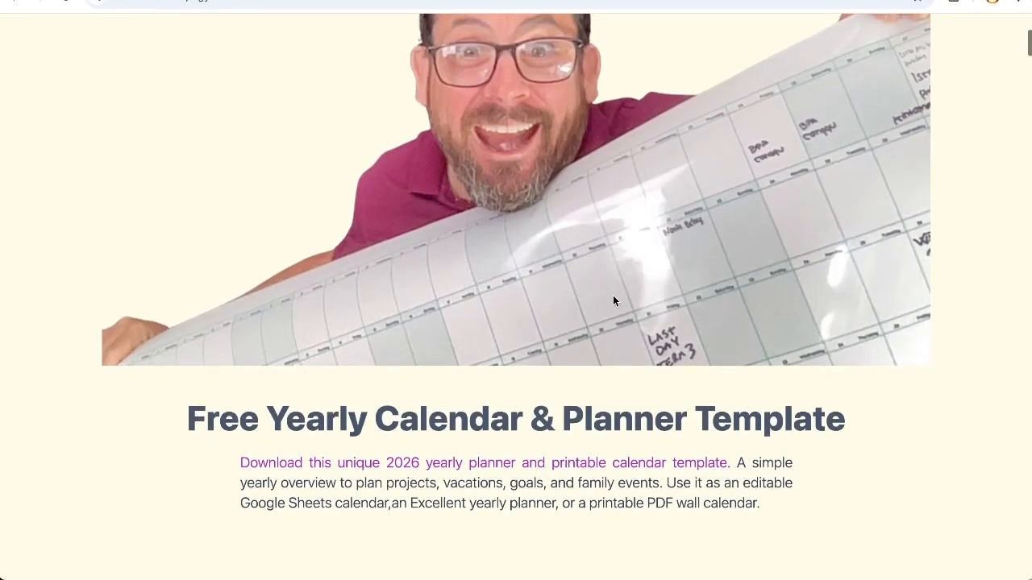
{"action": "scroll", "coordinate": [613, 298], "scroll_direction": "down", "scroll_amount": 8}
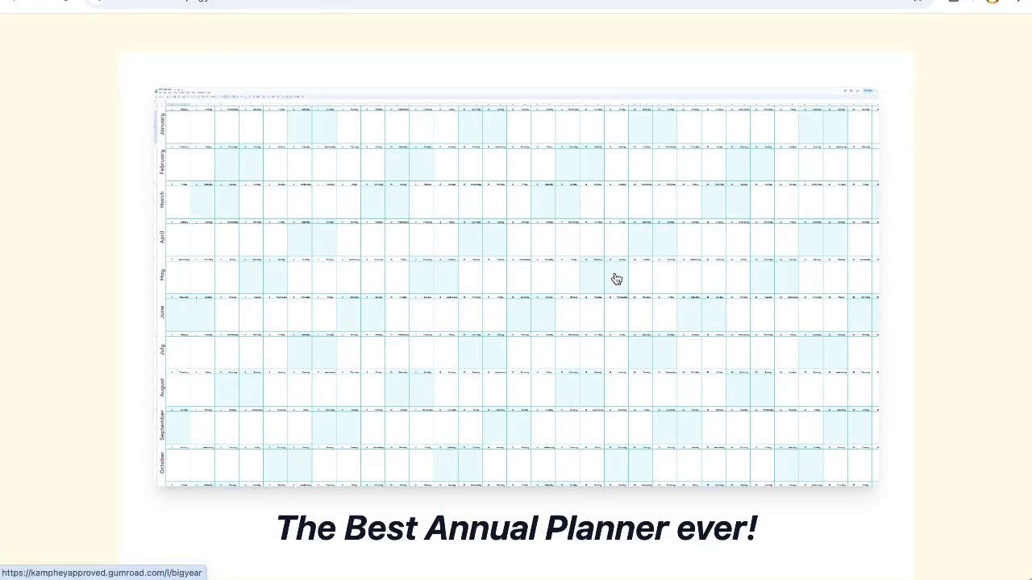
{"action": "scroll", "coordinate": [616, 279], "scroll_direction": "down", "scroll_amount": 1}
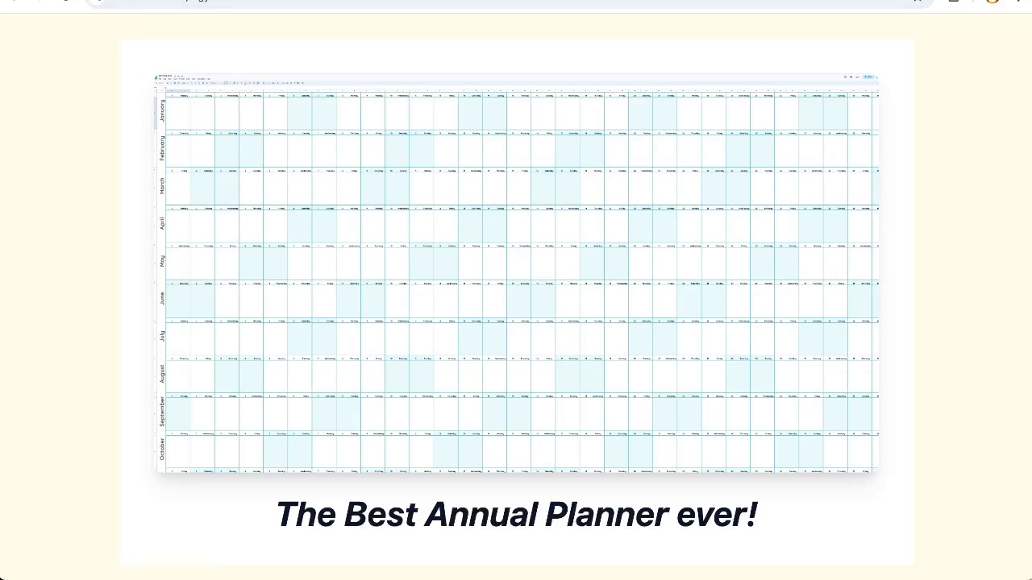
{"action": "scroll", "coordinate": [297, 244], "scroll_direction": "down", "scroll_amount": 1}
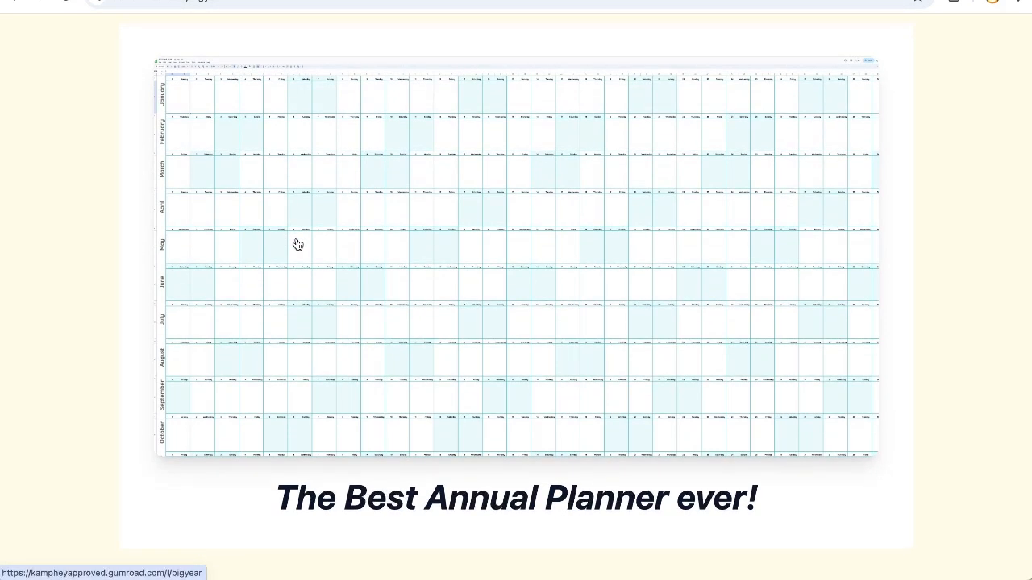
{"action": "scroll", "coordinate": [298, 244], "scroll_direction": "down", "scroll_amount": 1}
{"action": "scroll", "coordinate": [298, 244], "scroll_direction": "down", "scroll_amount": 1}
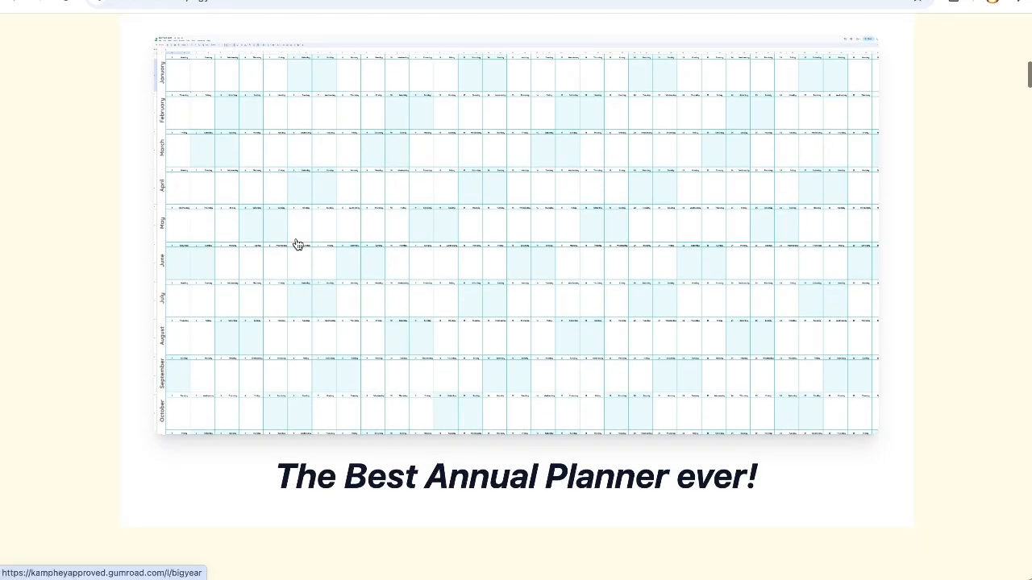
{"action": "scroll", "coordinate": [298, 245], "scroll_direction": "down", "scroll_amount": 1}
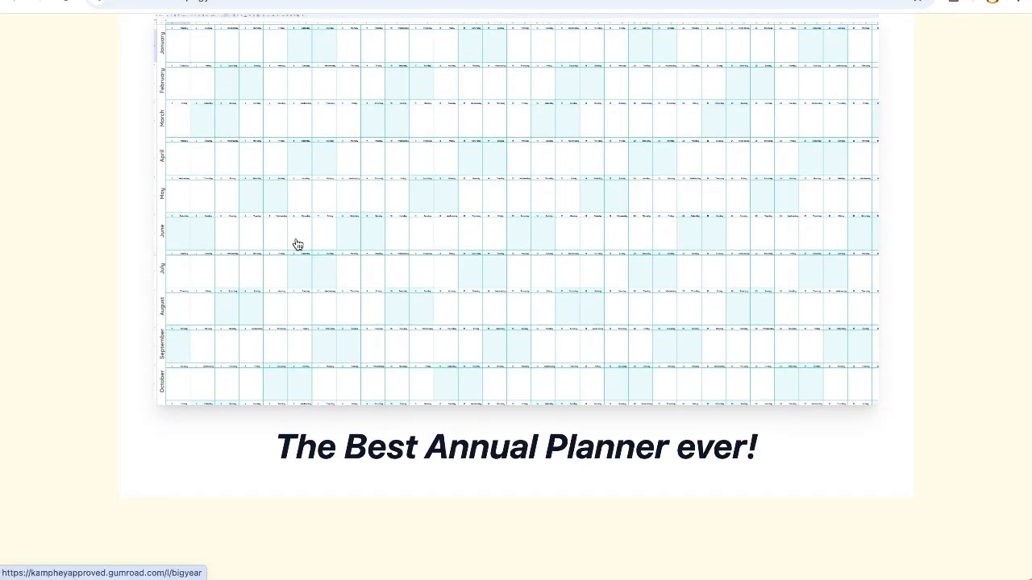
{"action": "scroll", "coordinate": [297, 244], "scroll_direction": "down", "scroll_amount": 6}
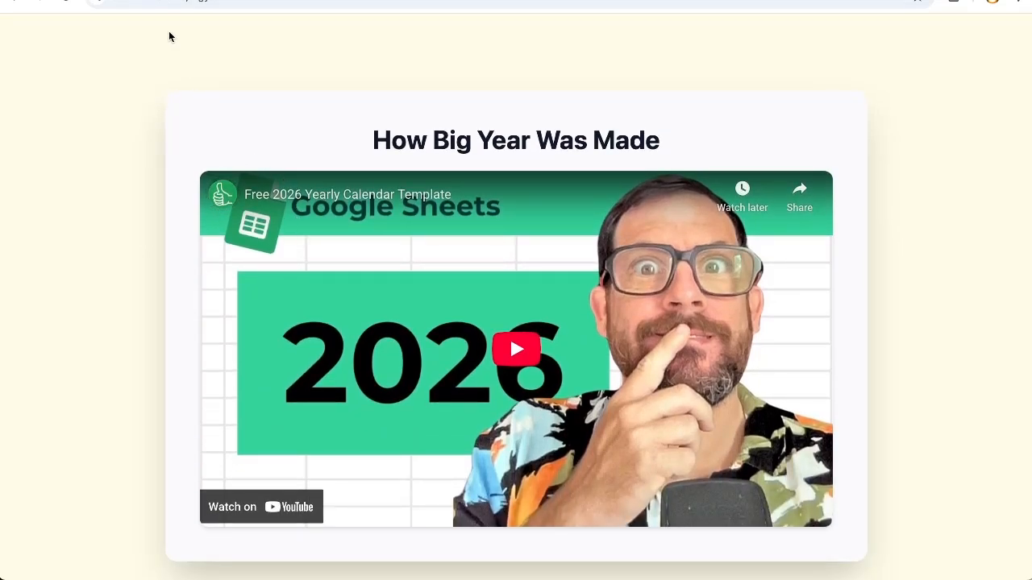
{"action": "scroll", "coordinate": [233, 166], "scroll_direction": "up", "scroll_amount": 6}
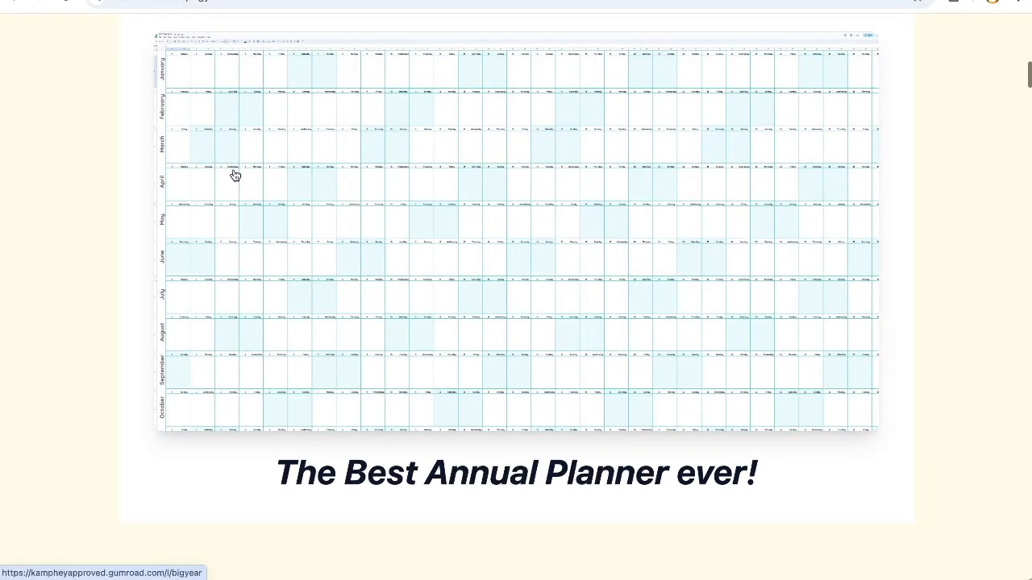
{"action": "scroll", "coordinate": [230, 157], "scroll_direction": "up", "scroll_amount": 1}
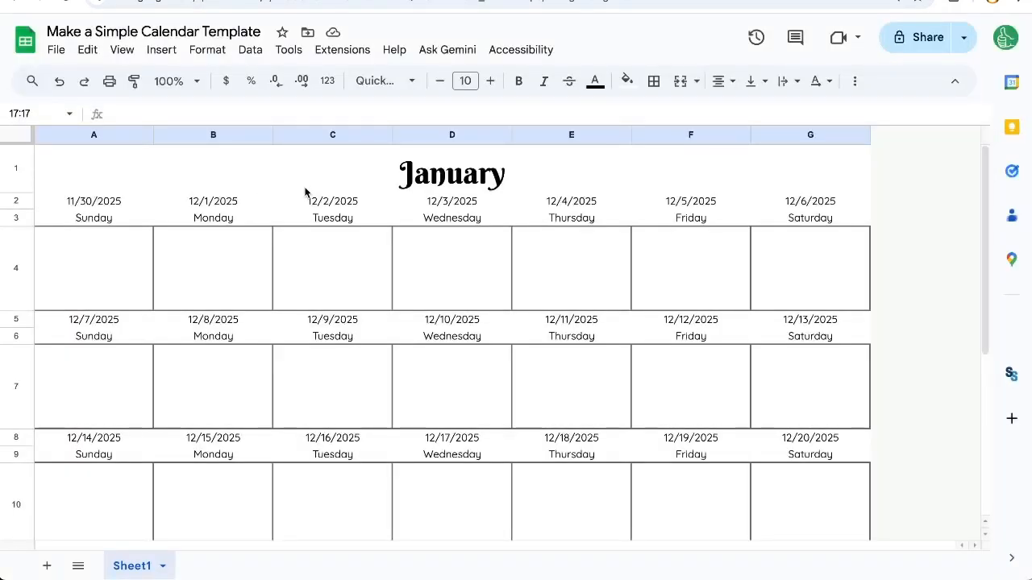
{"action": "left_click", "coordinate": [312, 188]}
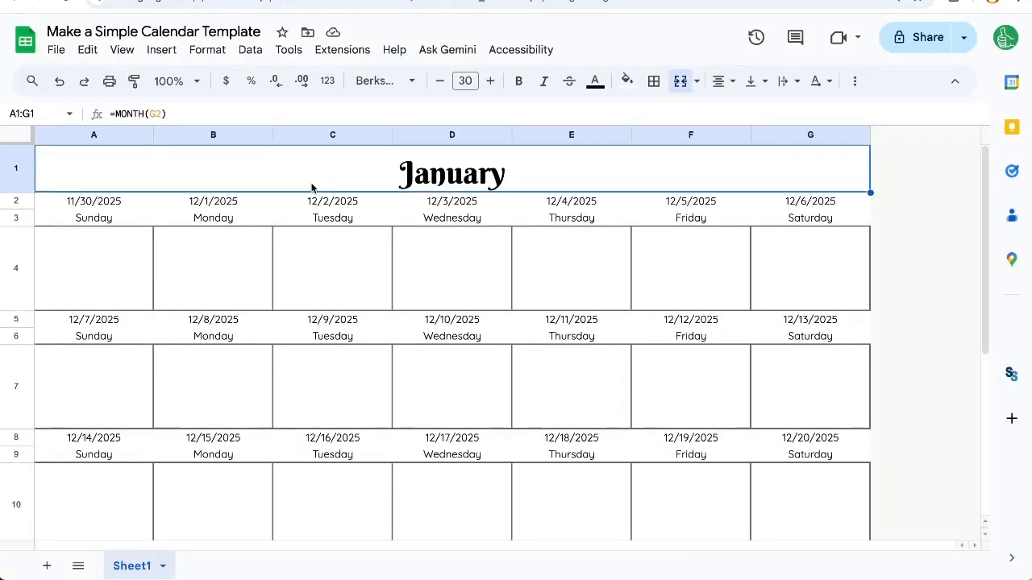
{"action": "left_click", "coordinate": [318, 292]}
{"action": "scroll", "coordinate": [319, 290], "scroll_direction": "down", "scroll_amount": 3}
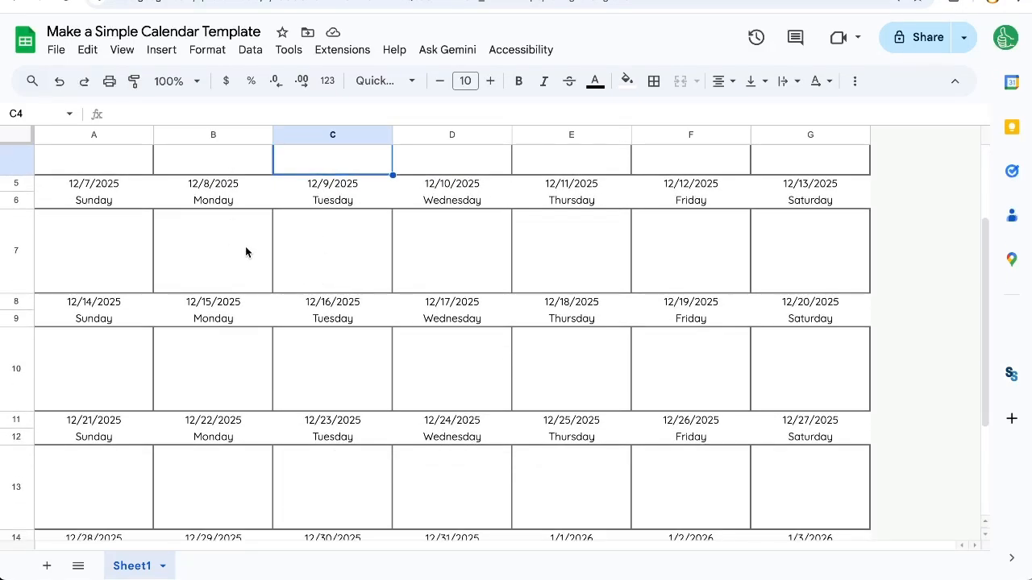
{"action": "scroll", "coordinate": [245, 246], "scroll_direction": "up", "scroll_amount": 3}
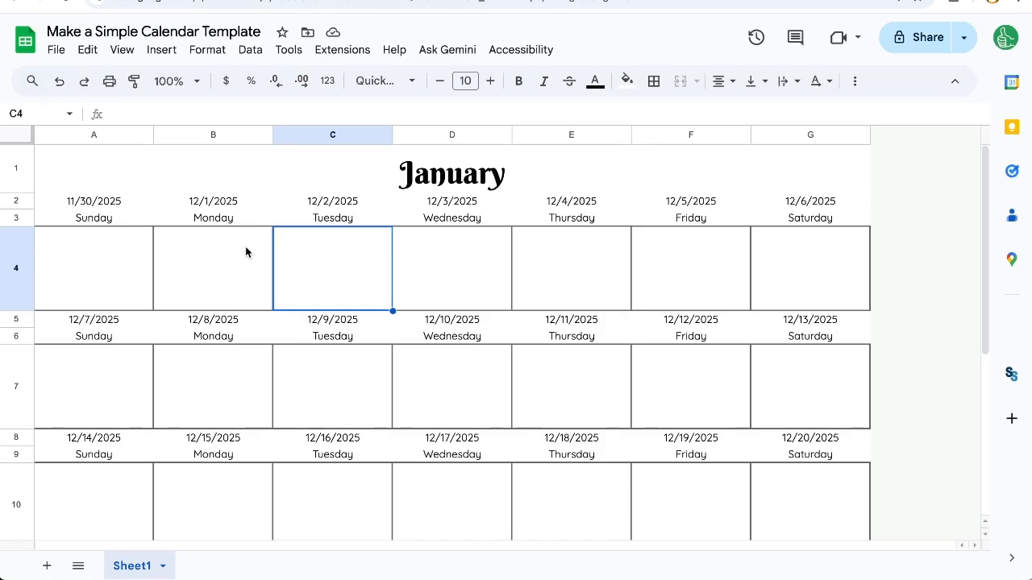
Try removing the MONTH function from the month heading so that it references G2 directly.
{"action": "left_click", "coordinate": [181, 179]}
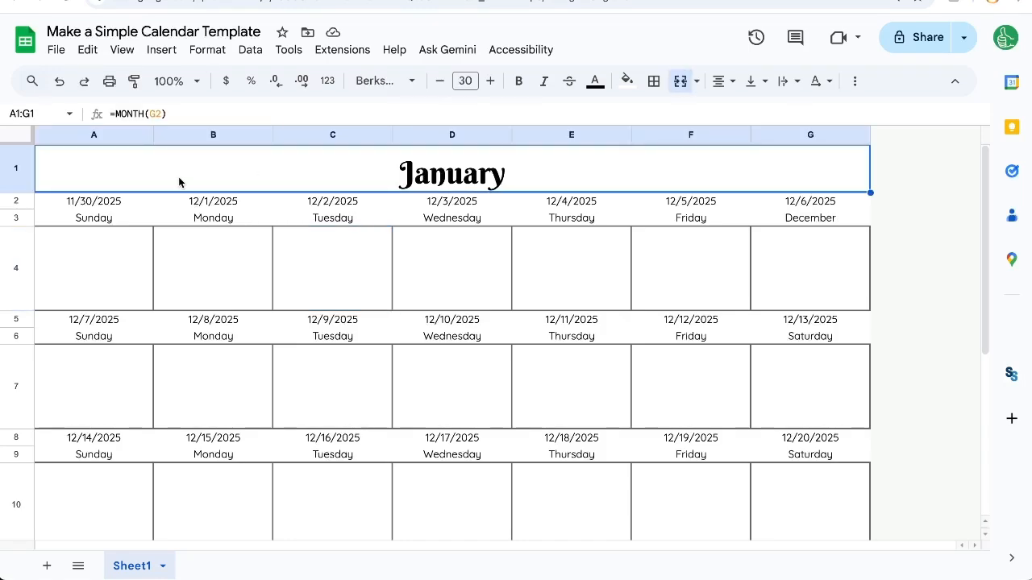
{"action": "double_click", "coordinate": [147, 160]}
{"action": "key", "text": "Left"}
{"action": "key", "text": "Left"}
{"action": "key", "text": "Left"}
{"action": "key", "text": "BackSpace"}
{"action": "key", "text": "BackSpace"}
{"action": "key", "text": "BackSpace"}
{"action": "key", "text": "BackSpace"}
{"action": "key", "text": "BackSpace"}
{"action": "key", "text": "BackSpace"}
{"action": "key", "text": "Return"}
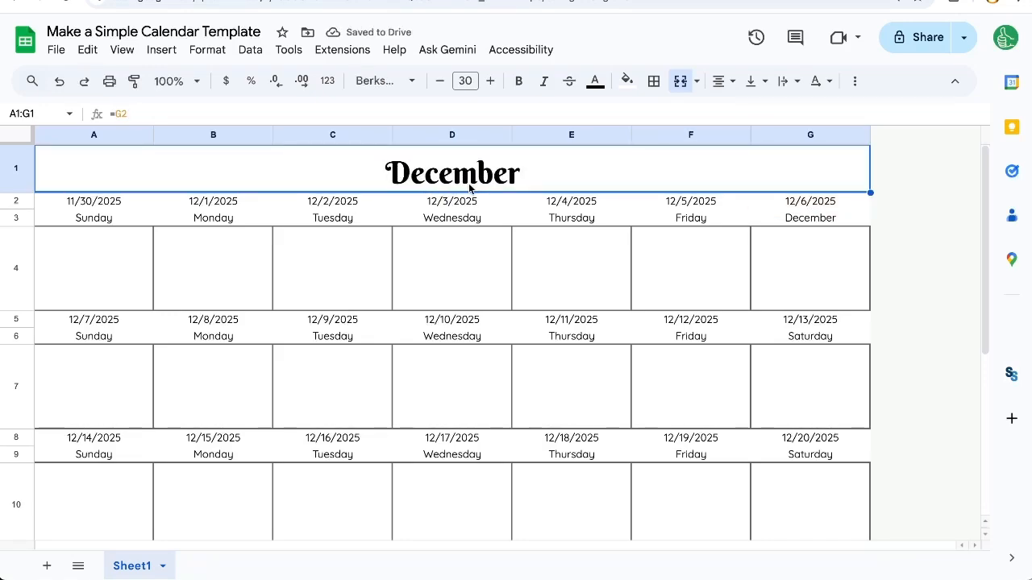
{"action": "left_click", "coordinate": [818, 223]}
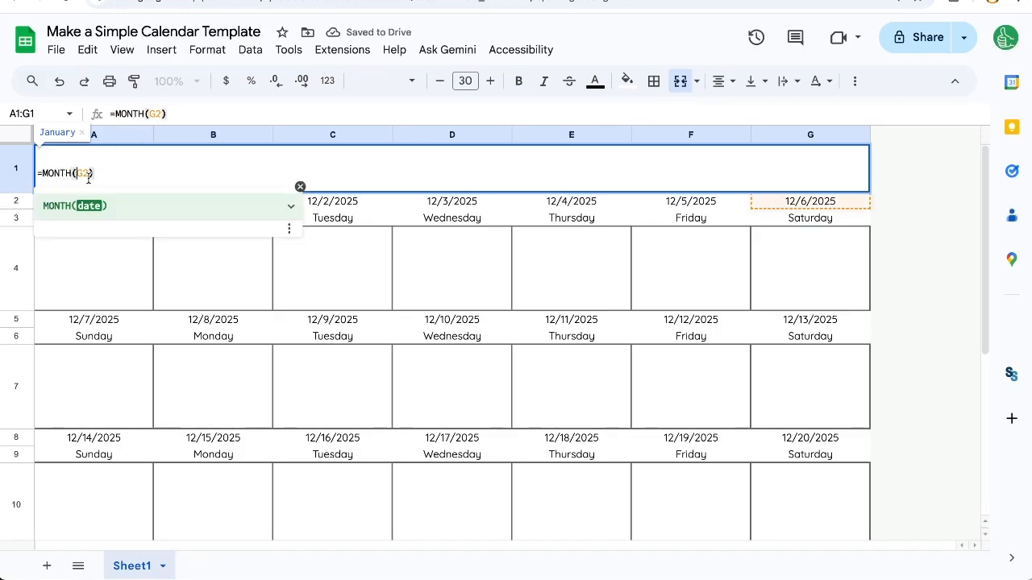
Replace the heading formula in the merged cell A1:G1 with =G2.
{"action": "key", "text": "BackSpace"}
{"action": "key", "text": "BackSpace"}
{"action": "key", "text": "BackSpace"}
{"action": "key", "text": "BackSpace"}
{"action": "key", "text": "BackSpace"}
{"action": "key", "text": "BackSpace"}
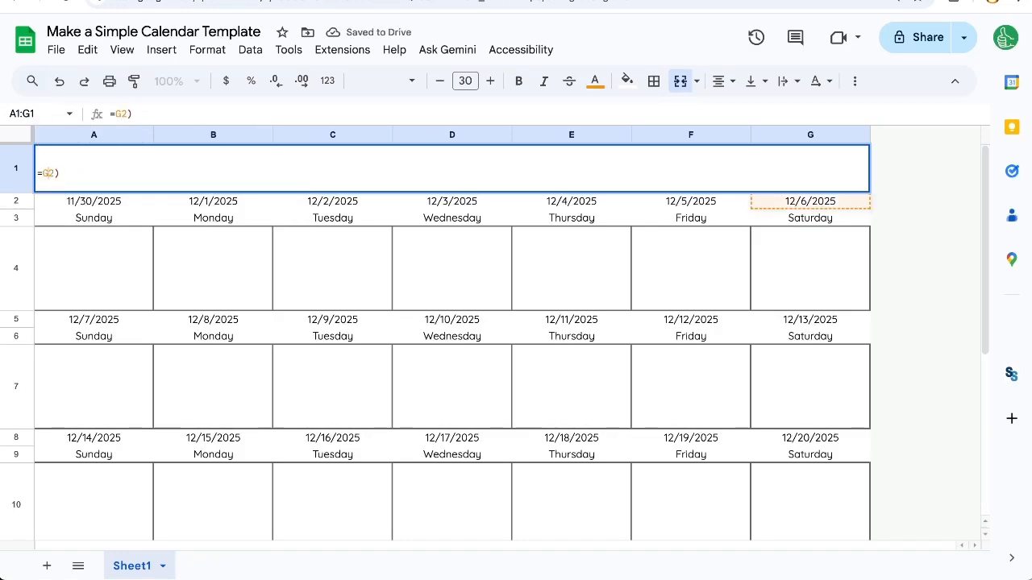
{"action": "key", "text": "Return"}
{"action": "left_click", "coordinate": [305, 155]}
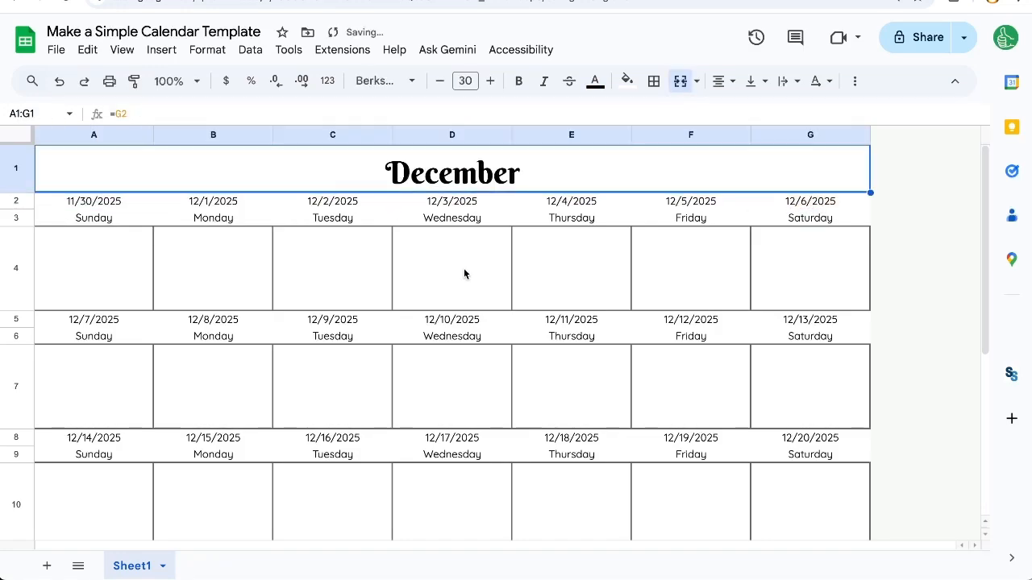